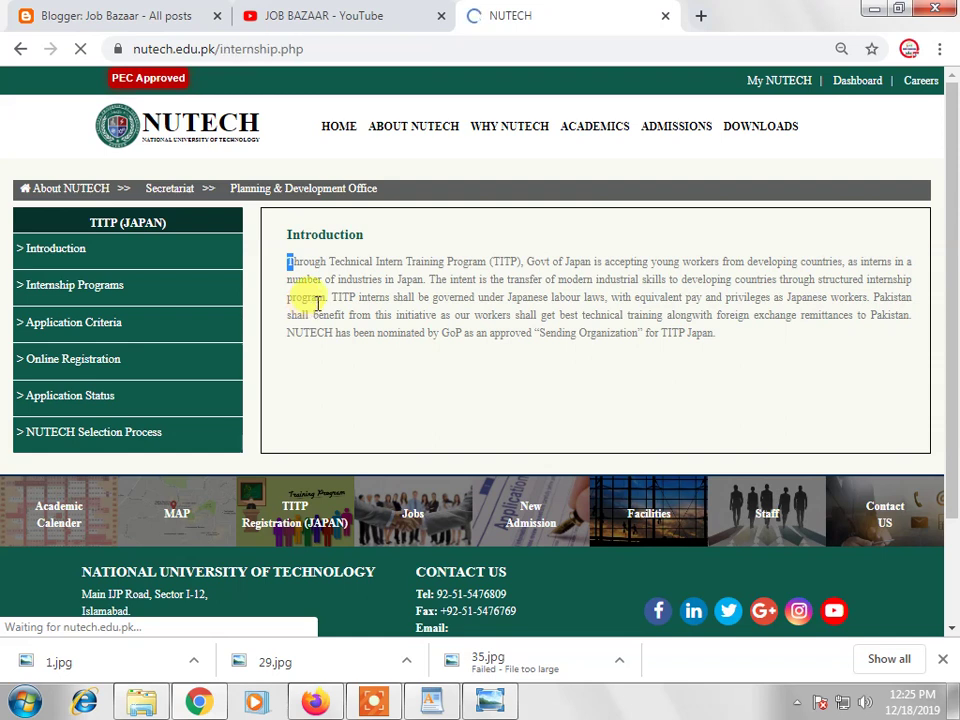
Browse the TITP (Japan) Internship Programs list of trades, from building sheet metal work to painting
{"action": "left_click_drag", "start_coordinate": [283, 298], "coordinate": [401, 403]}
{"action": "scroll", "coordinate": [407, 411], "scroll_direction": "down", "scroll_amount": 3}
{"action": "scroll", "coordinate": [326, 248], "scroll_direction": "down", "scroll_amount": 2}
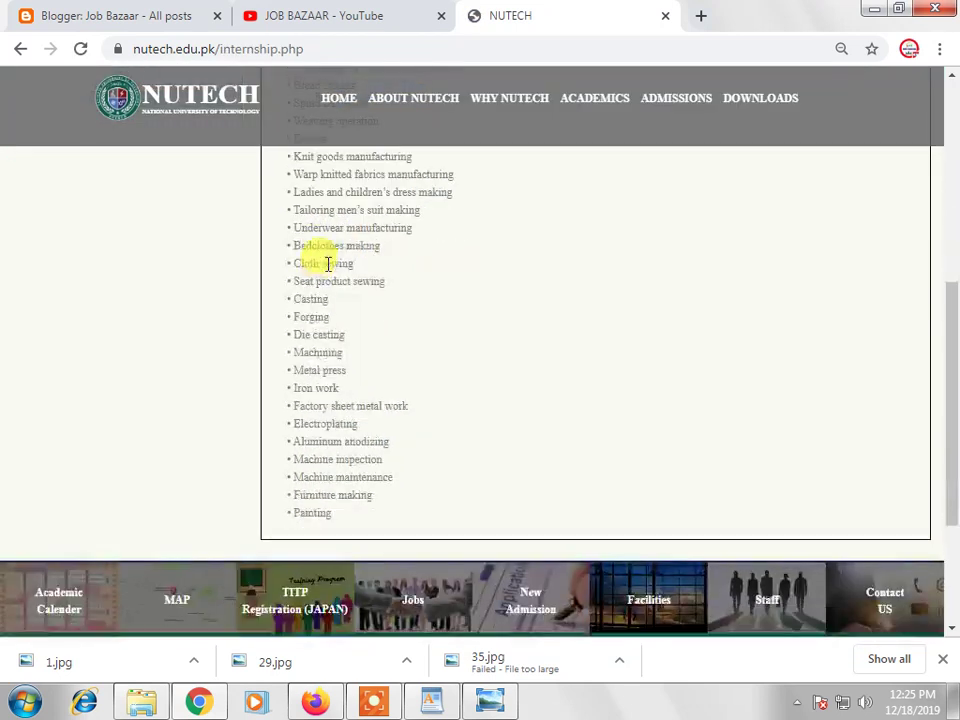
{"action": "scroll", "coordinate": [370, 360], "scroll_direction": "up", "scroll_amount": 5}
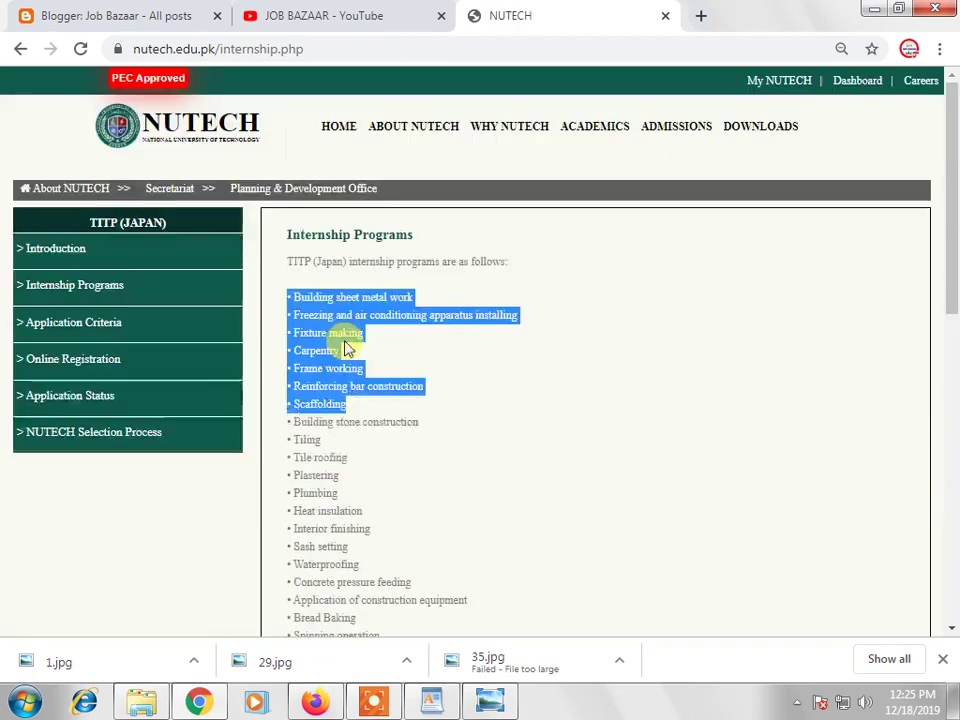
Go through Application Criteria and Online Registration to the TITP online registration form
{"action": "left_click", "coordinate": [90, 323]}
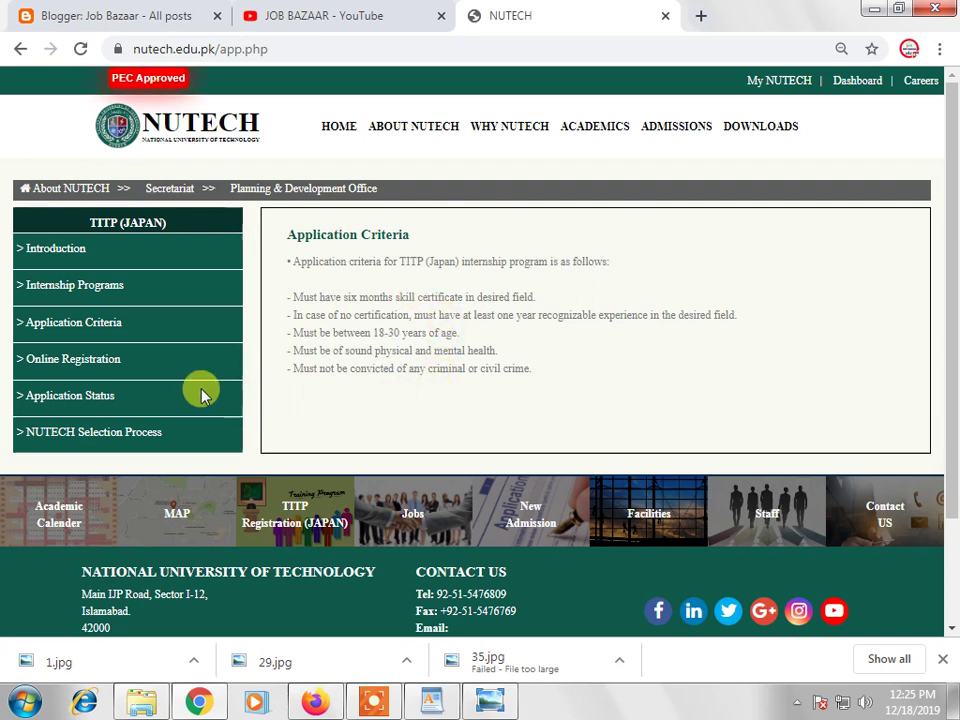
{"action": "left_click", "coordinate": [101, 363]}
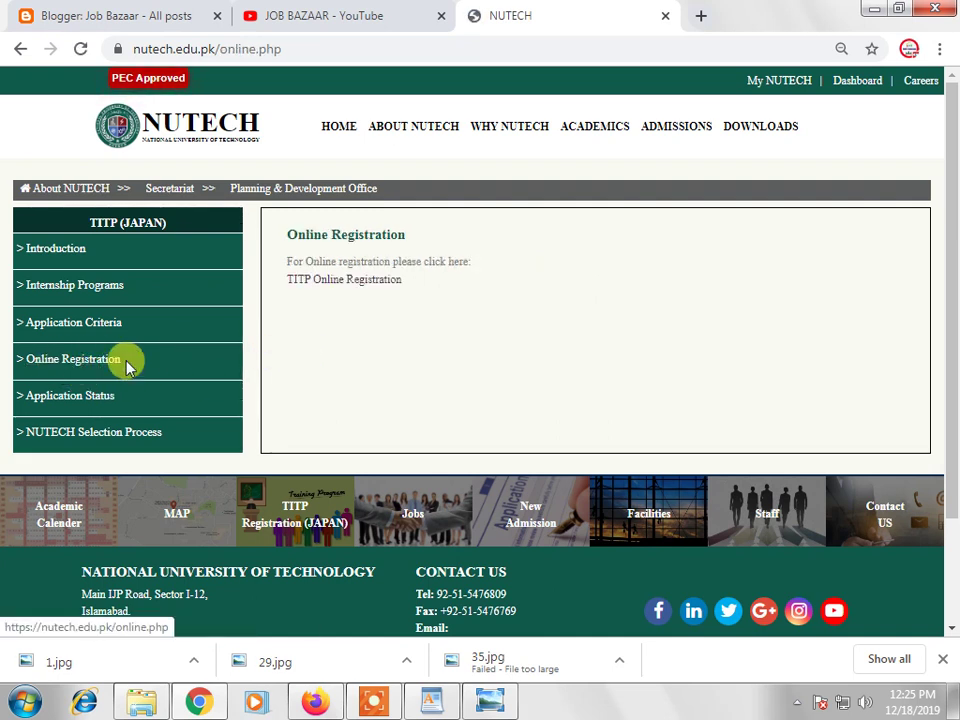
{"action": "left_click", "coordinate": [360, 285]}
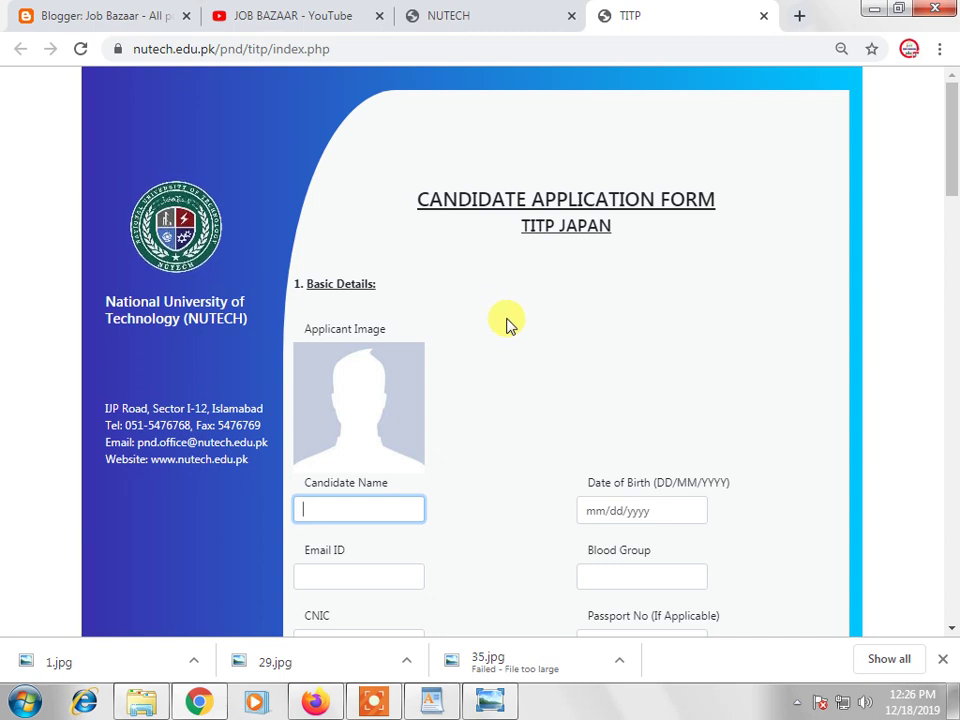
Upload image 1 from drive D: as the Applicant Image and start the candidate's name
{"action": "scroll", "coordinate": [505, 322], "scroll_direction": "down", "scroll_amount": 4}
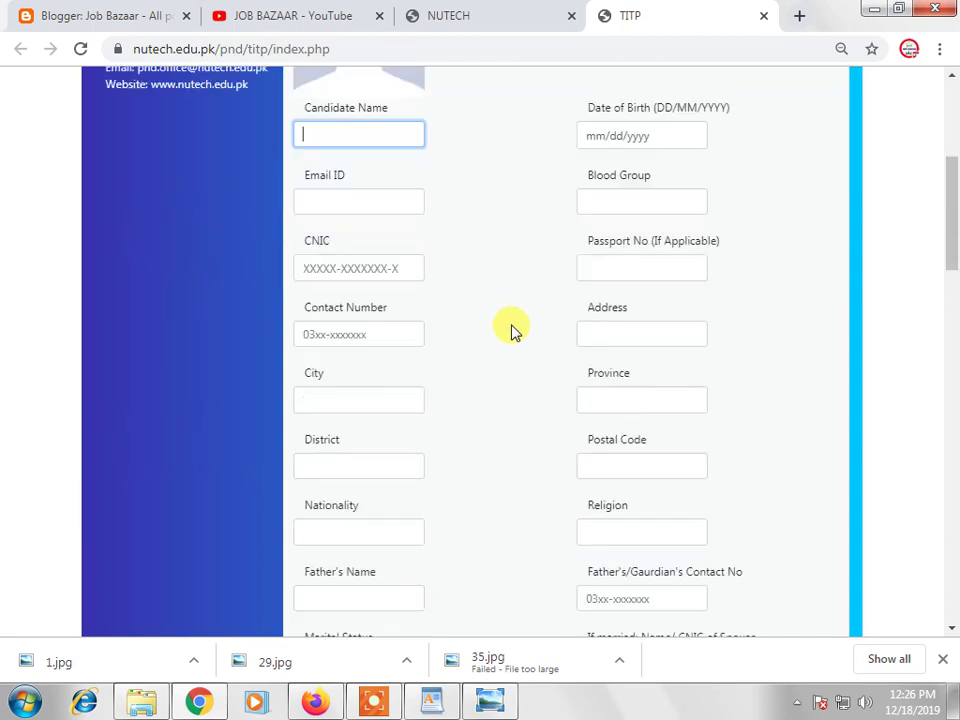
{"action": "left_click", "coordinate": [375, 698]}
{"action": "left_click", "coordinate": [370, 670]}
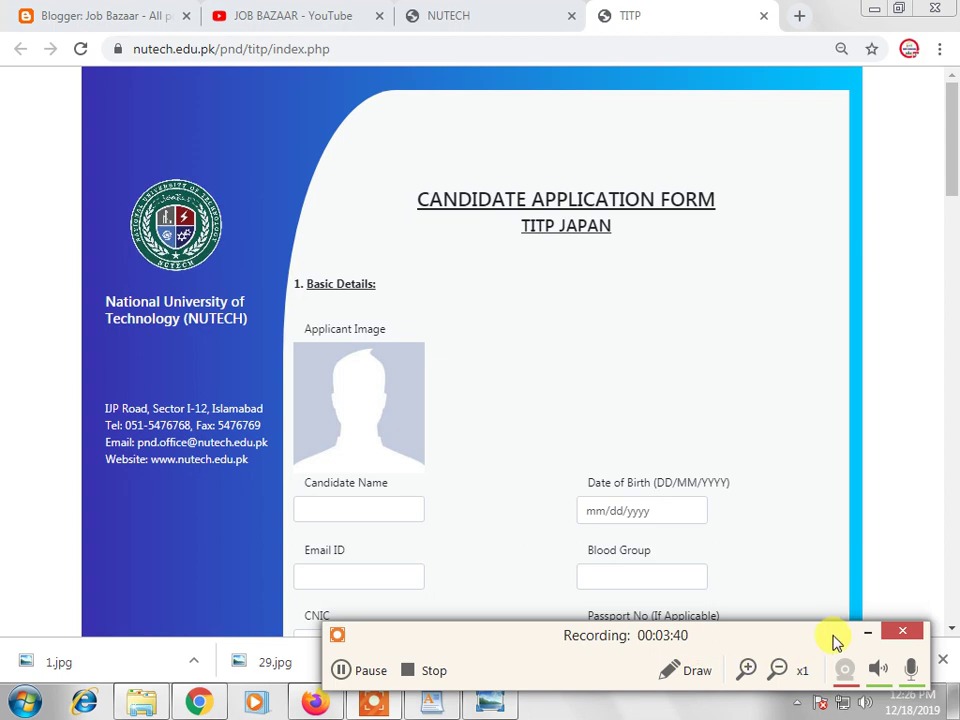
{"action": "left_click", "coordinate": [367, 398]}
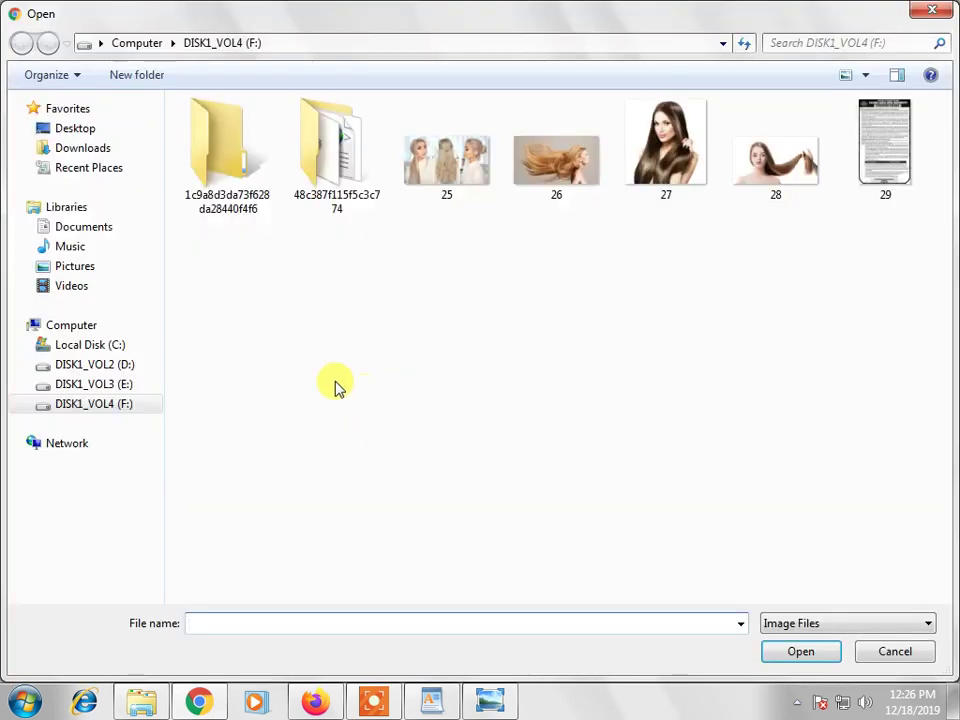
{"action": "left_click", "coordinate": [128, 386]}
{"action": "left_click", "coordinate": [120, 366]}
{"action": "double_click", "coordinate": [218, 148]}
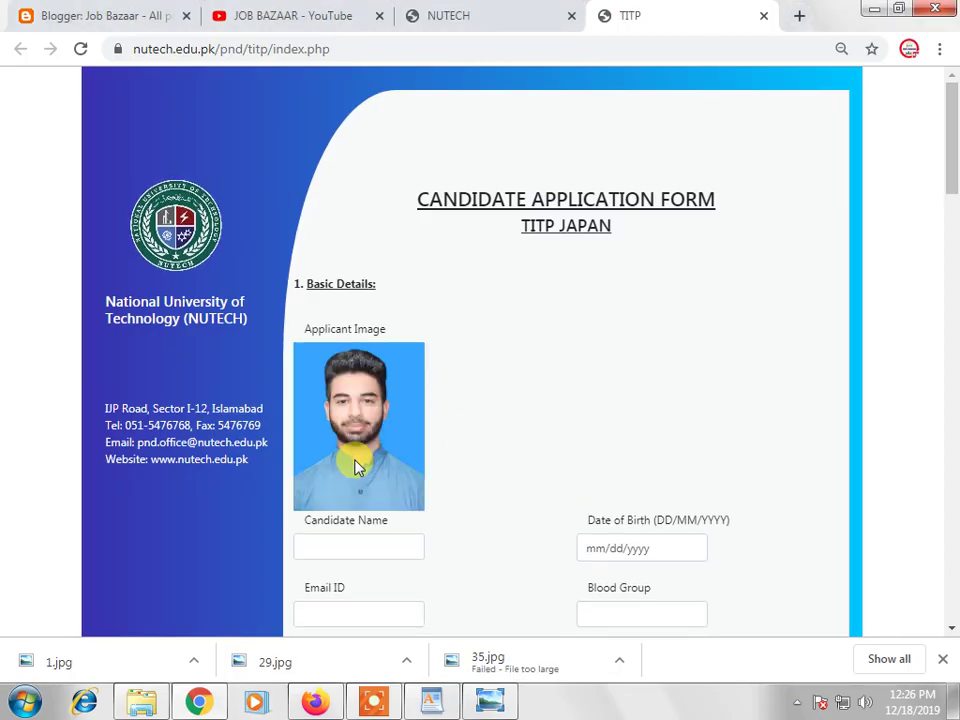
{"action": "scroll", "coordinate": [499, 407], "scroll_direction": "down", "scroll_amount": 1}
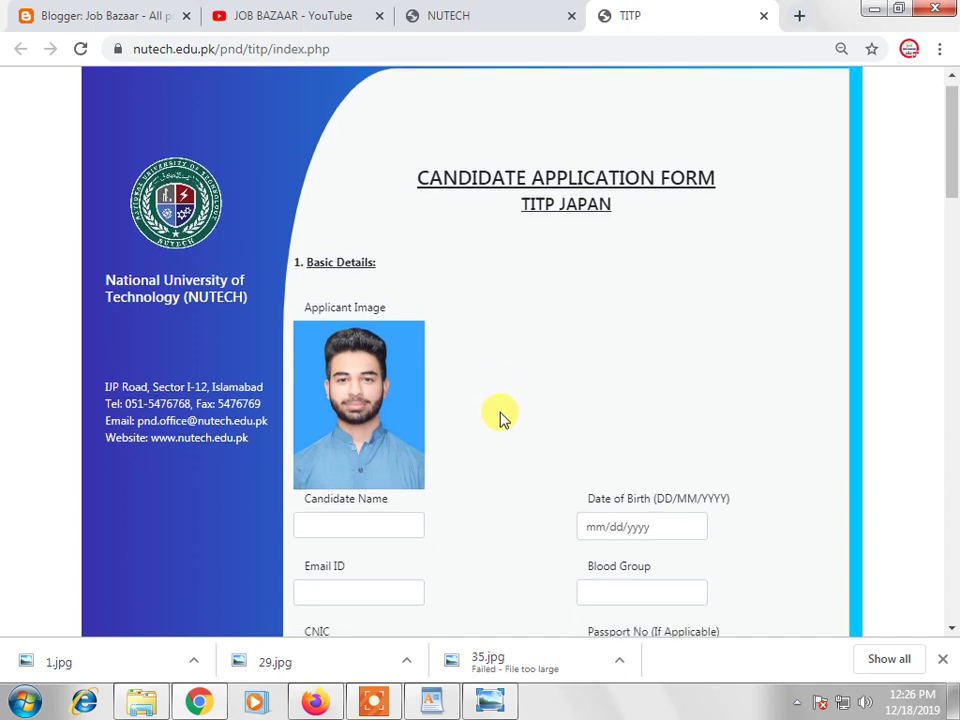
{"action": "left_click", "coordinate": [365, 452]}
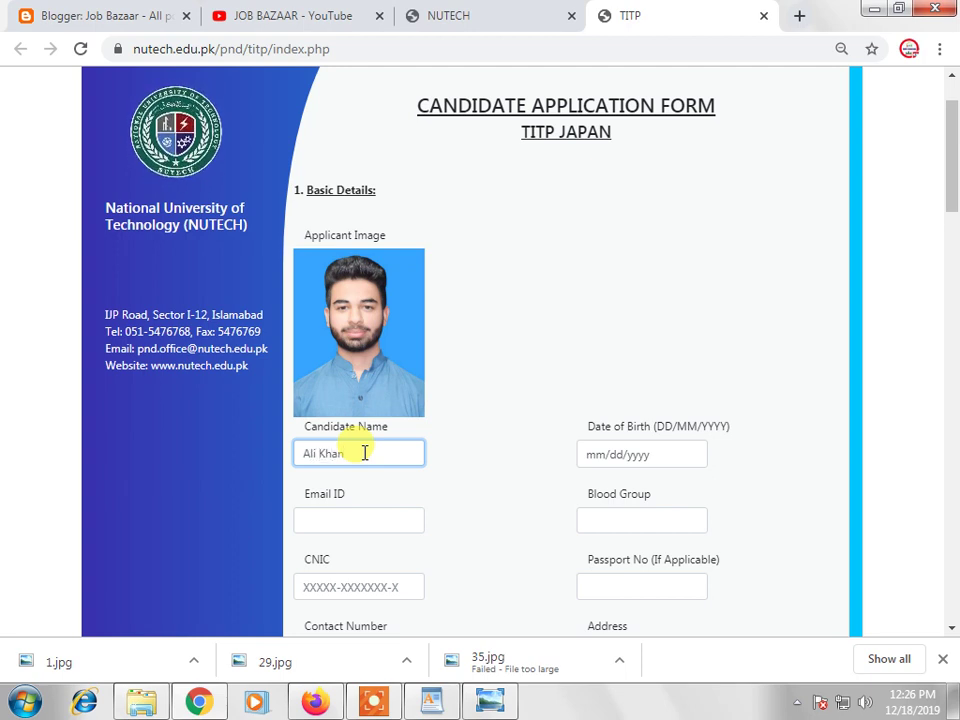
{"action": "left_click", "coordinate": [583, 454]}
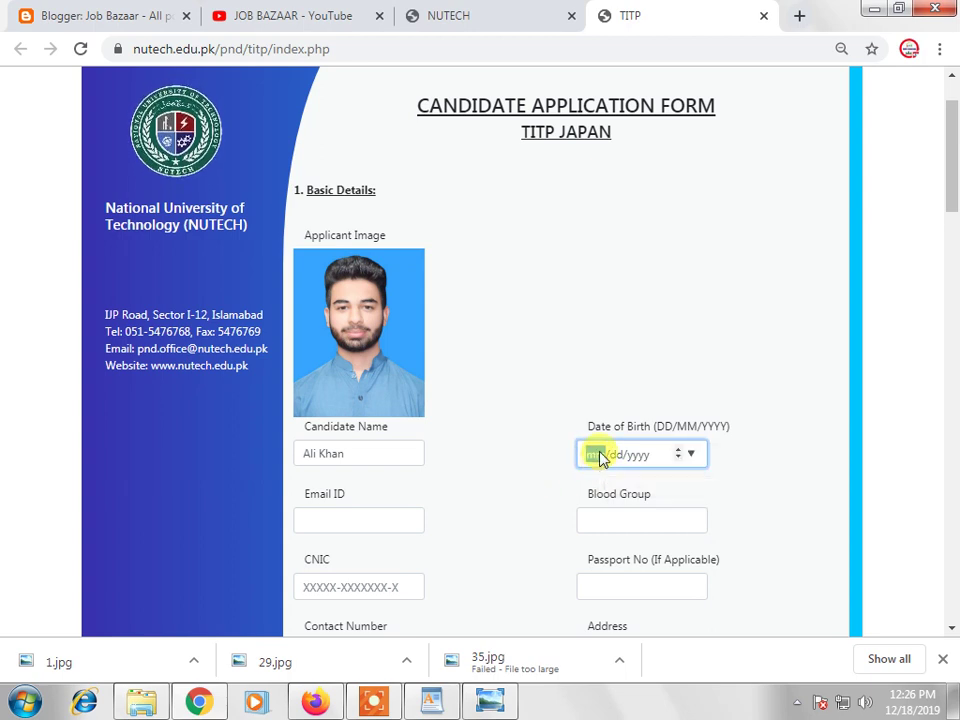
{"action": "type", "text": "02/"}
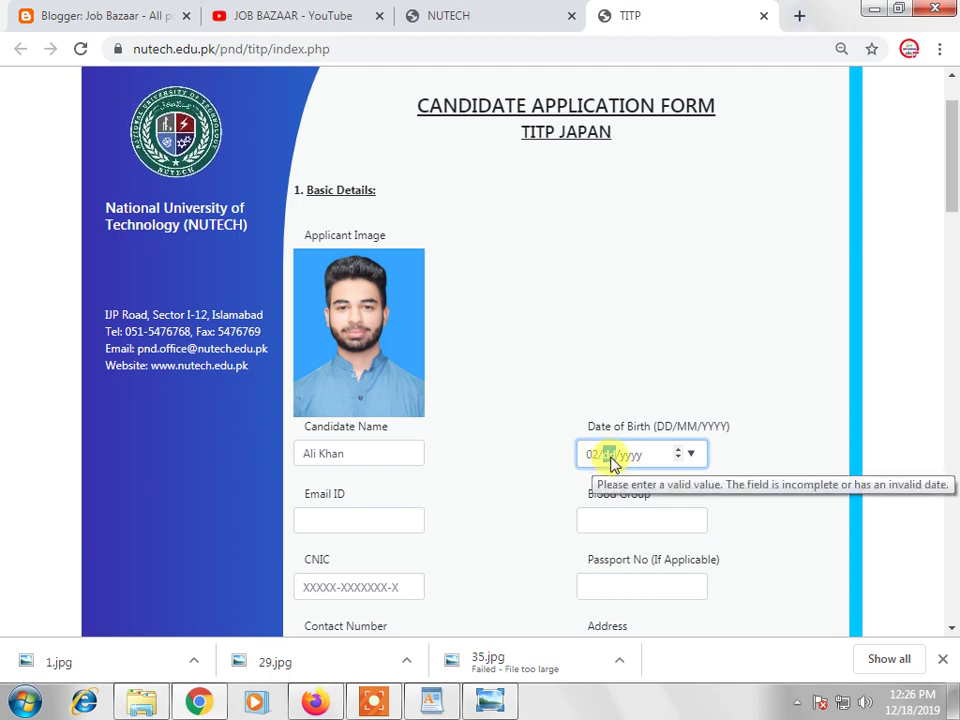
{"action": "type", "text": "25/"}
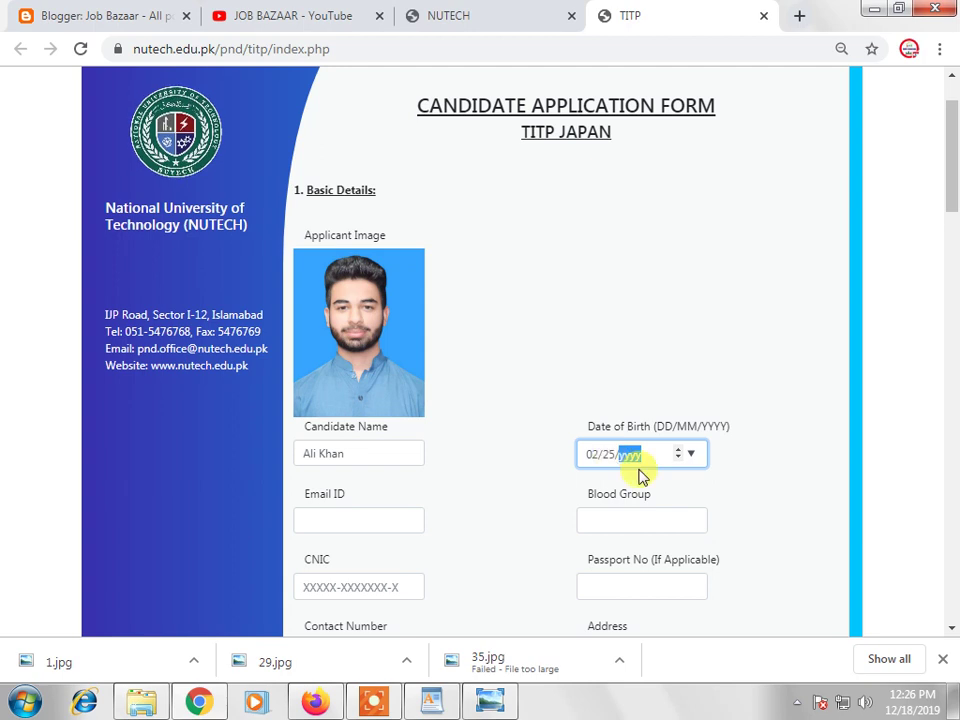
{"action": "type", "text": "1998"}
{"action": "left_click", "coordinate": [746, 497]}
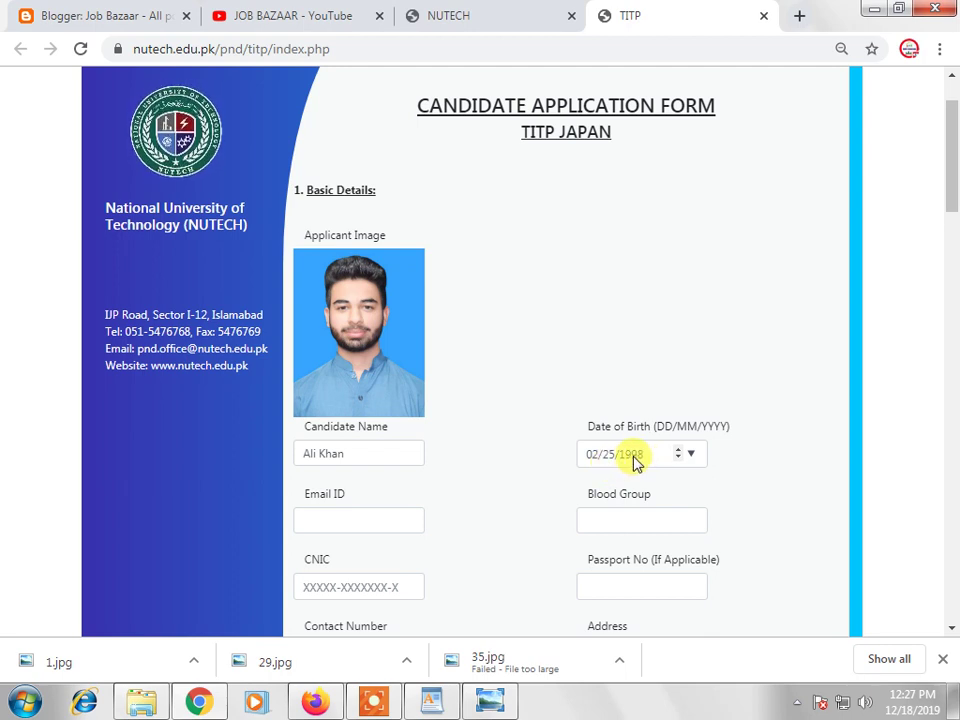
Enter the applicant's e-mail address in the Email ID field
{"action": "scroll", "coordinate": [580, 460], "scroll_direction": "down", "scroll_amount": 1}
{"action": "left_click", "coordinate": [350, 427]}
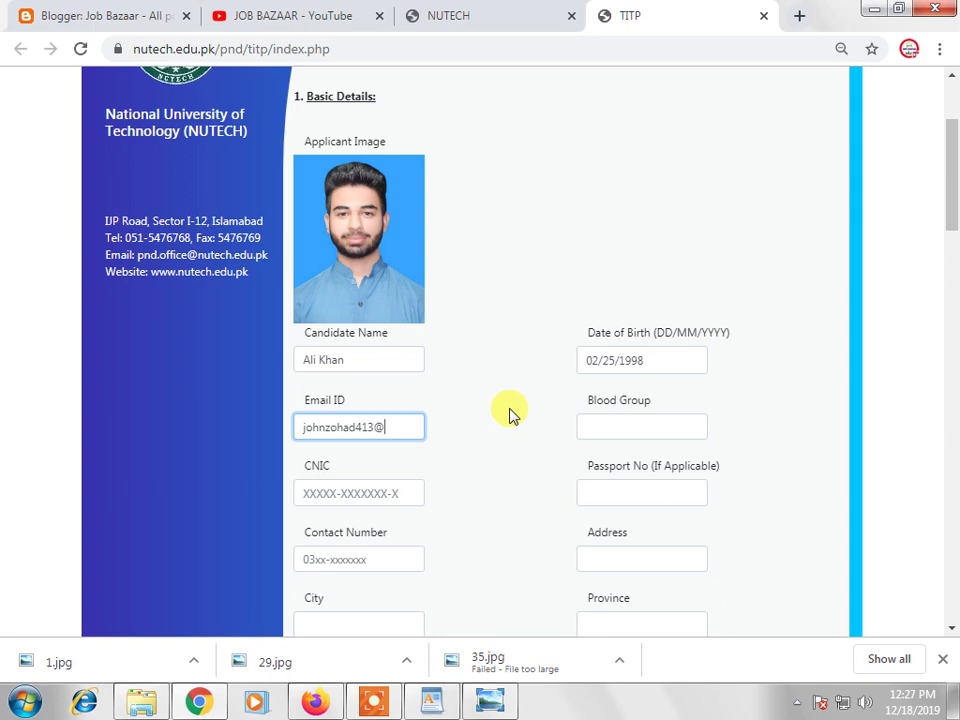
{"action": "type", "text": ".com"}
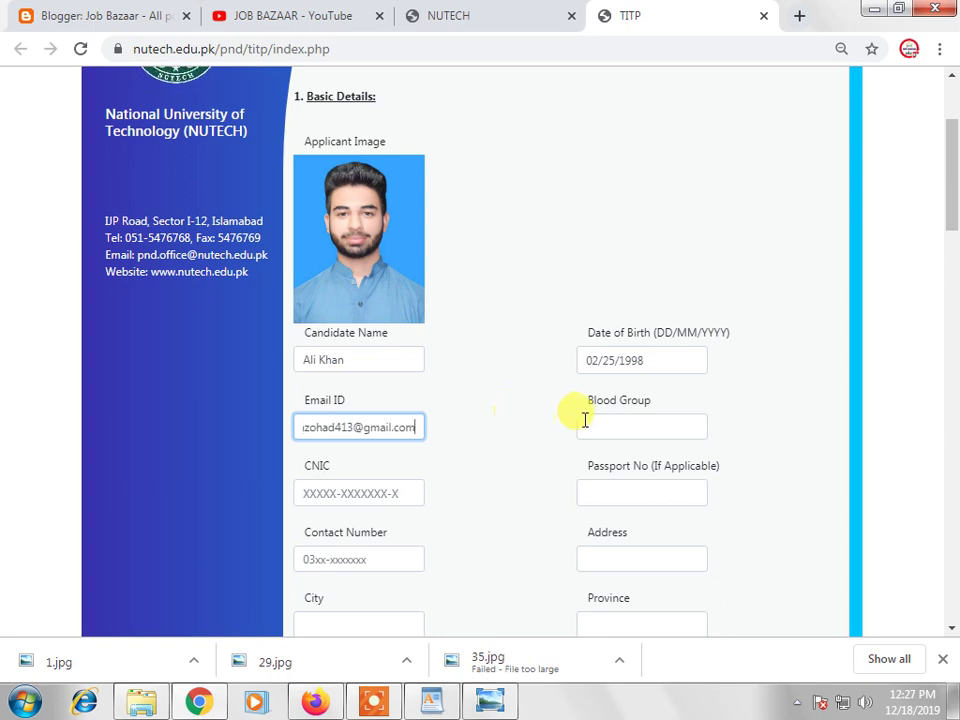
Set the blood group to o+
{"action": "left_click", "coordinate": [588, 422]}
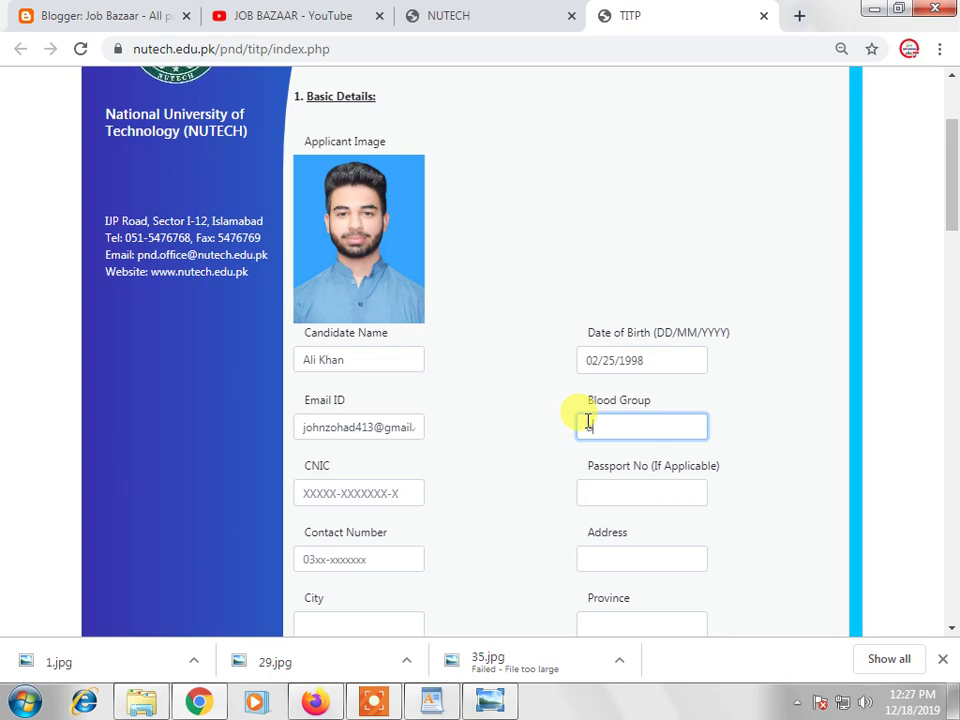
{"action": "type", "text": "o+"}
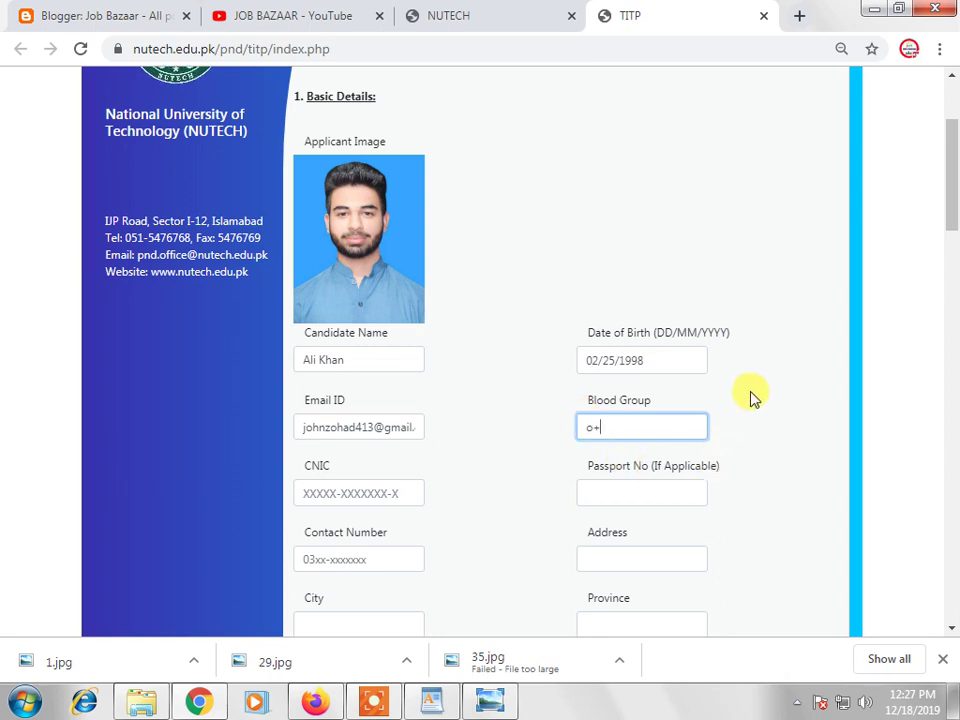
{"action": "left_click", "coordinate": [355, 515]}
Enter the applicant's CNIC number and move on to the passport number
{"action": "left_click", "coordinate": [351, 493]}
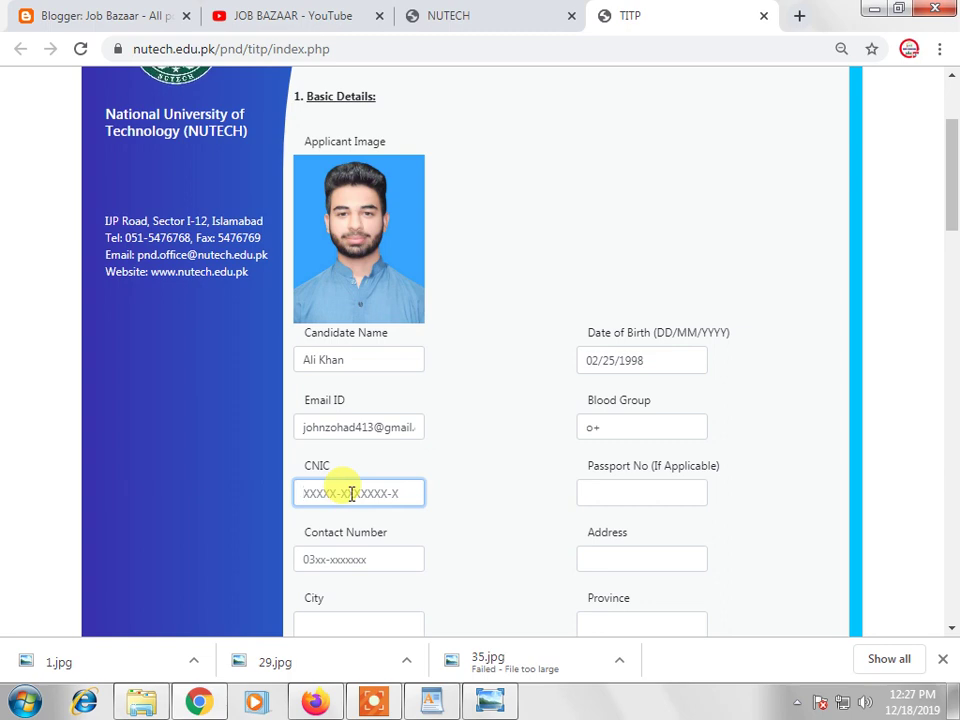
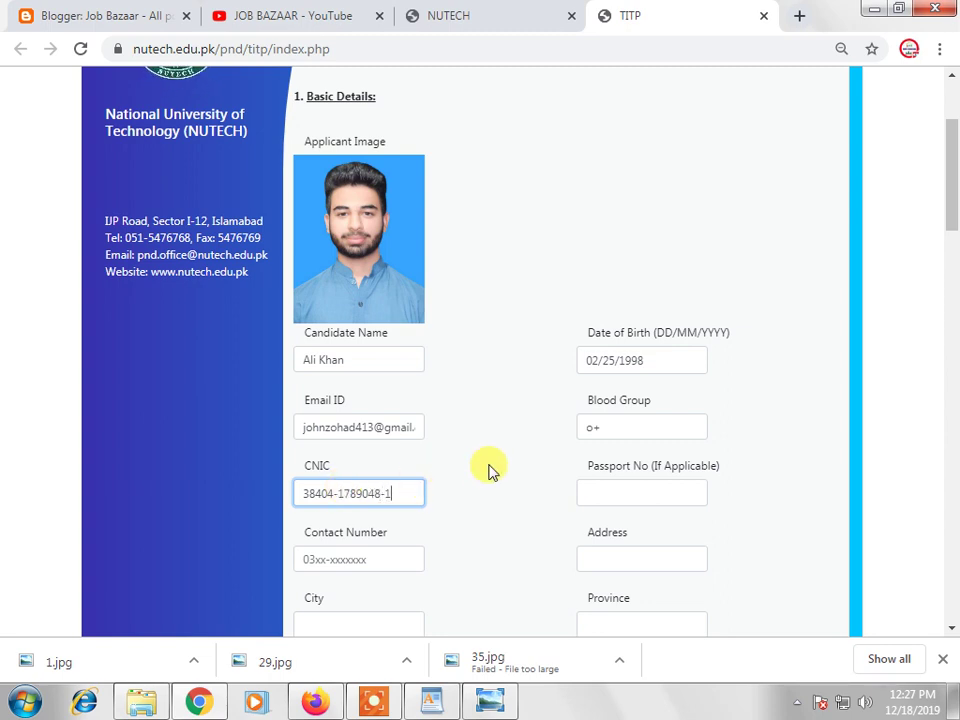
{"action": "left_click", "coordinate": [520, 480]}
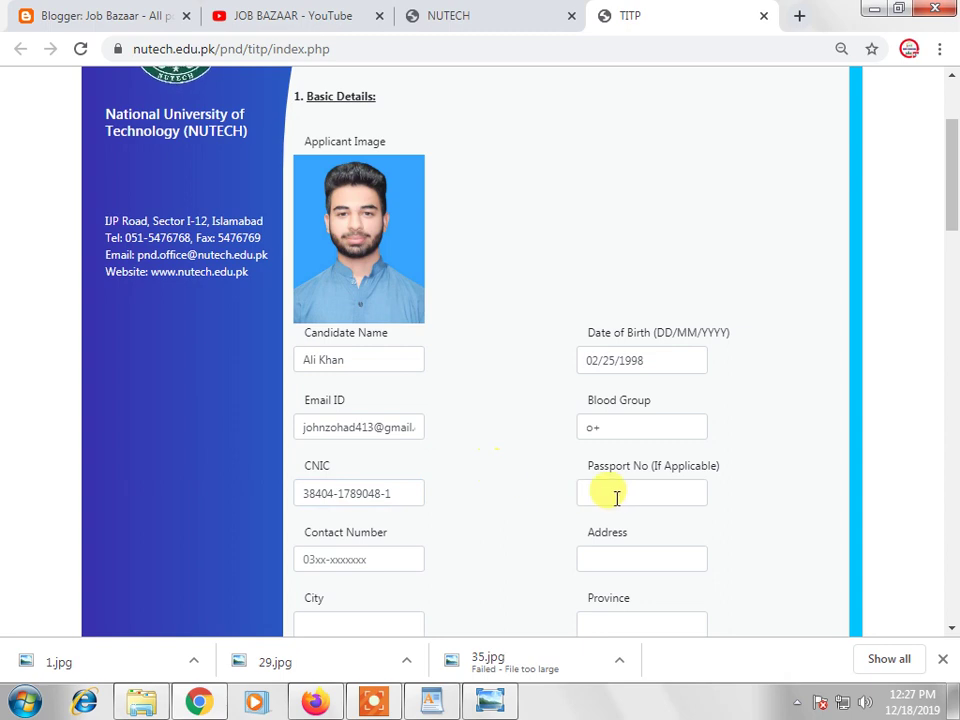
{"action": "left_click", "coordinate": [624, 497]}
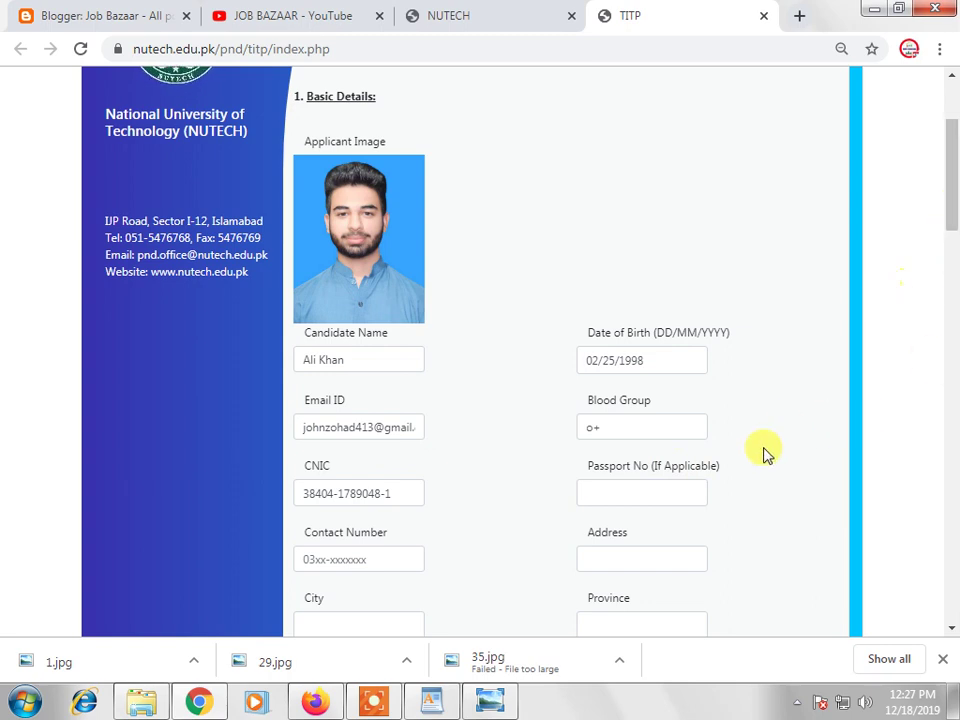
{"action": "left_click", "coordinate": [373, 701]}
Fill in contact, address, nationality, religion and father's details; marital status single, gender Male
{"action": "left_click", "coordinate": [338, 670]}
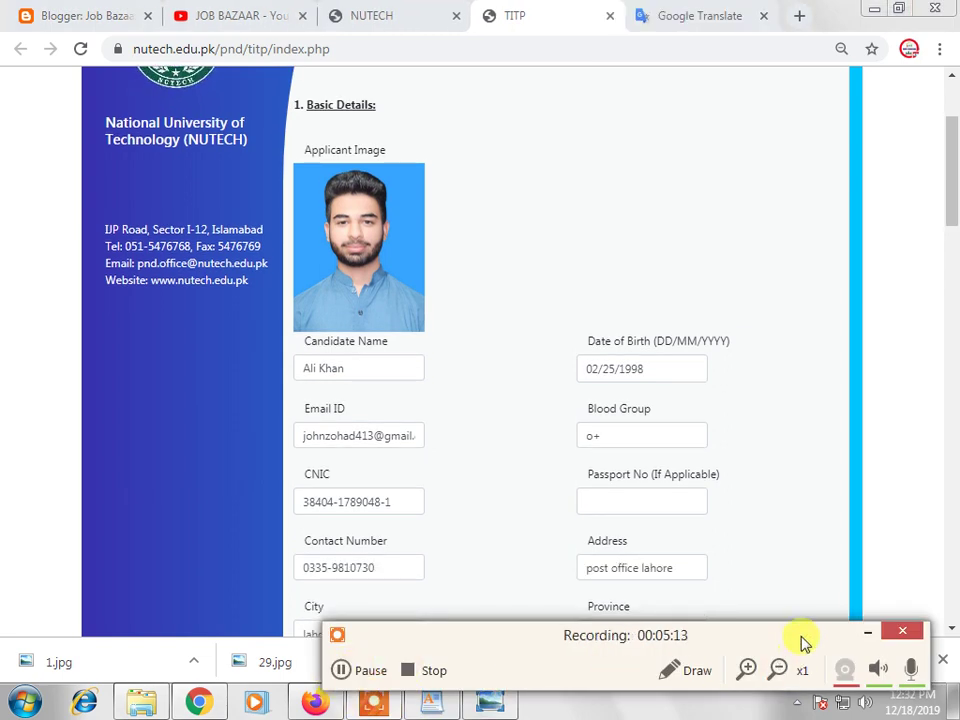
{"action": "left_click", "coordinate": [868, 633]}
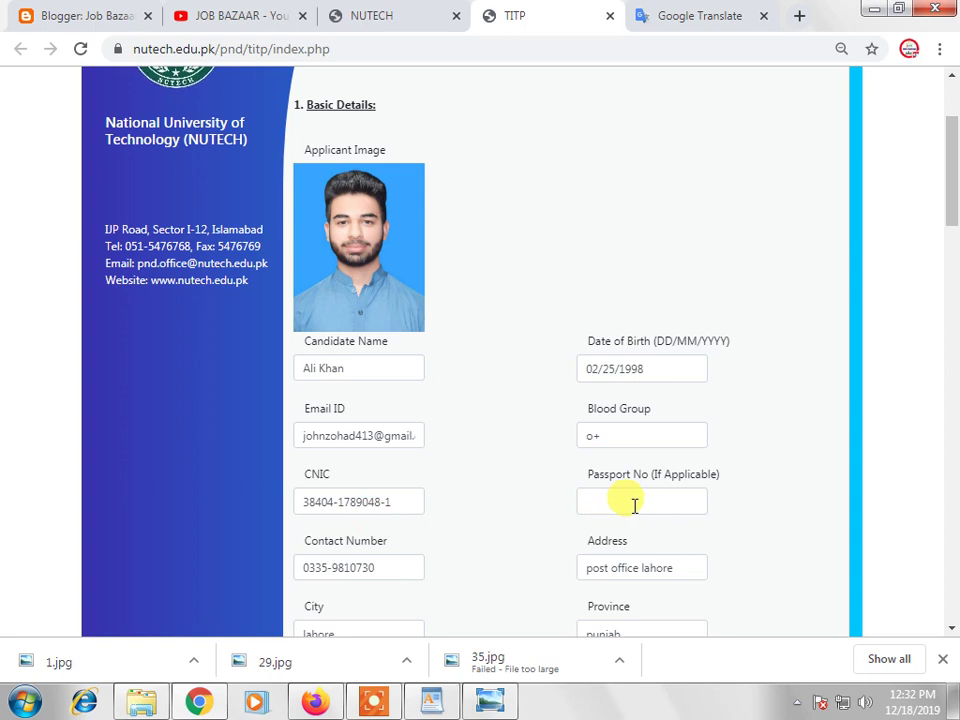
{"action": "scroll", "coordinate": [600, 512], "scroll_direction": "down", "scroll_amount": 1}
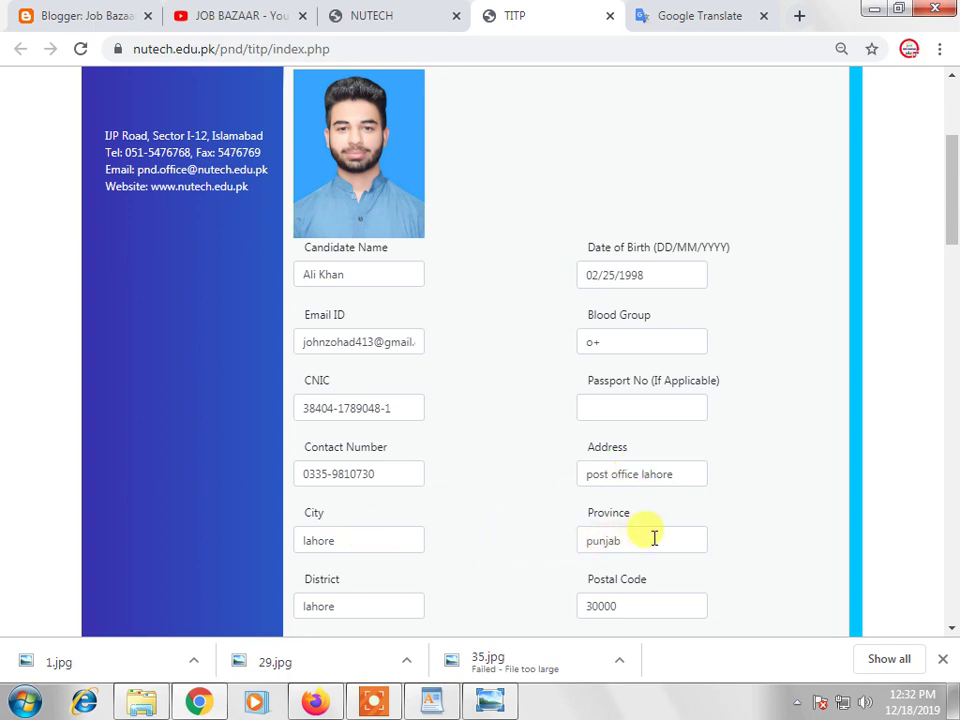
{"action": "scroll", "coordinate": [381, 596], "scroll_direction": "down", "scroll_amount": 1}
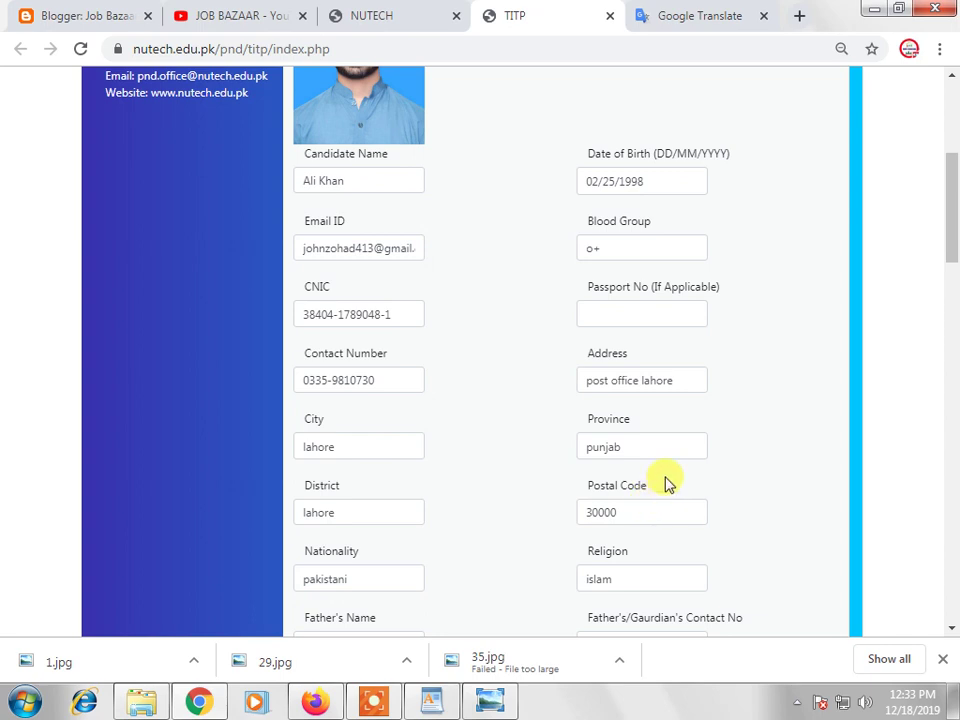
{"action": "scroll", "coordinate": [666, 500], "scroll_direction": "down", "scroll_amount": 2}
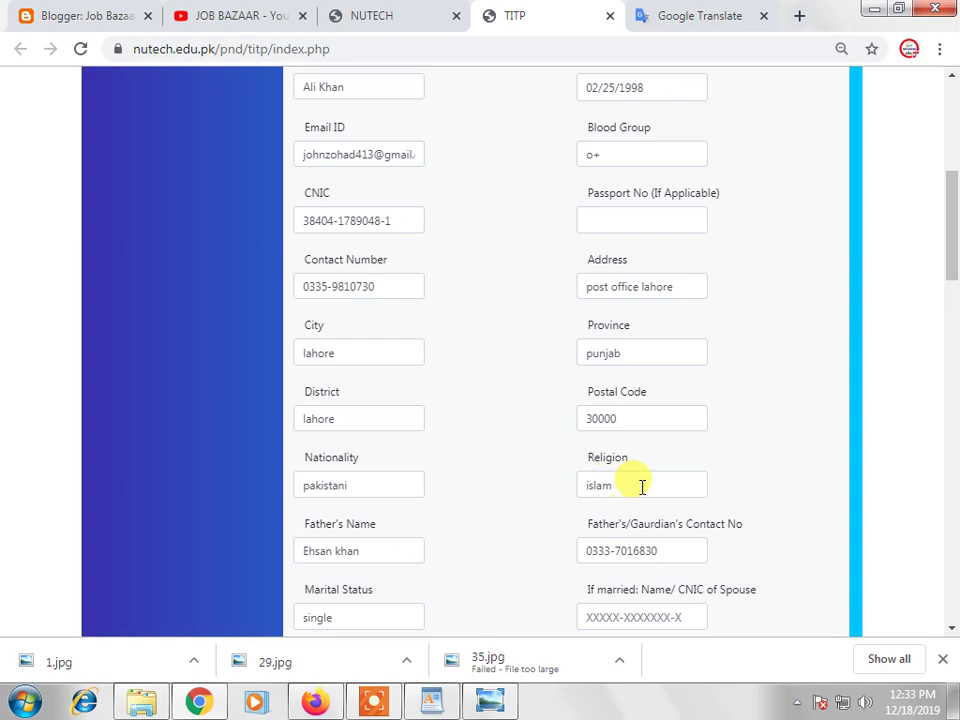
{"action": "scroll", "coordinate": [642, 490], "scroll_direction": "down", "scroll_amount": 2}
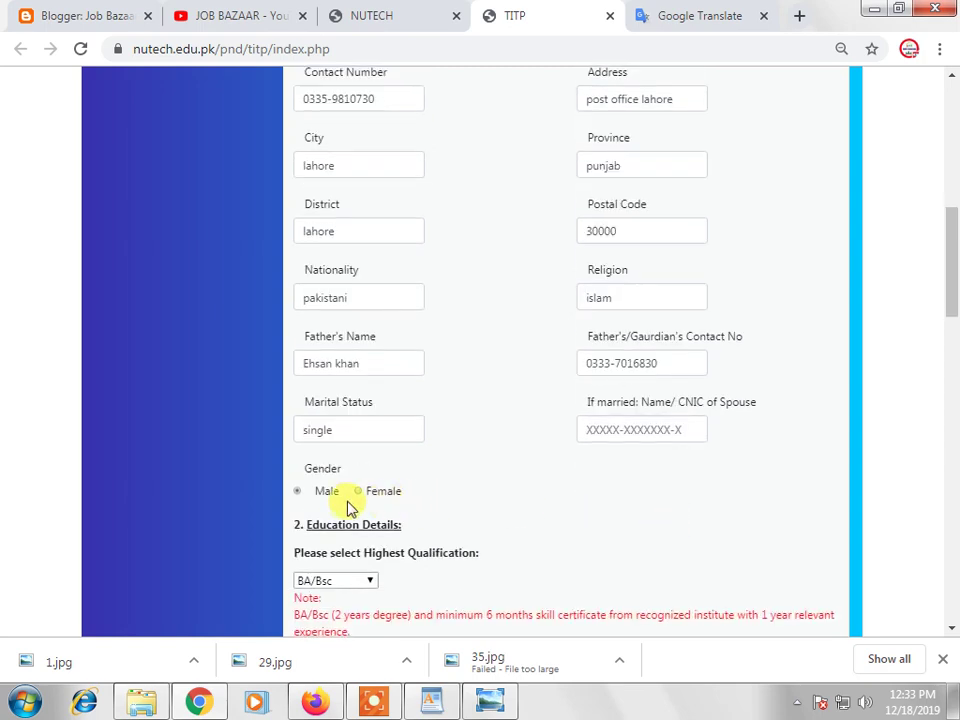
Keep BA/Bsc as the highest qualification
{"action": "scroll", "coordinate": [460, 507], "scroll_direction": "down", "scroll_amount": 1}
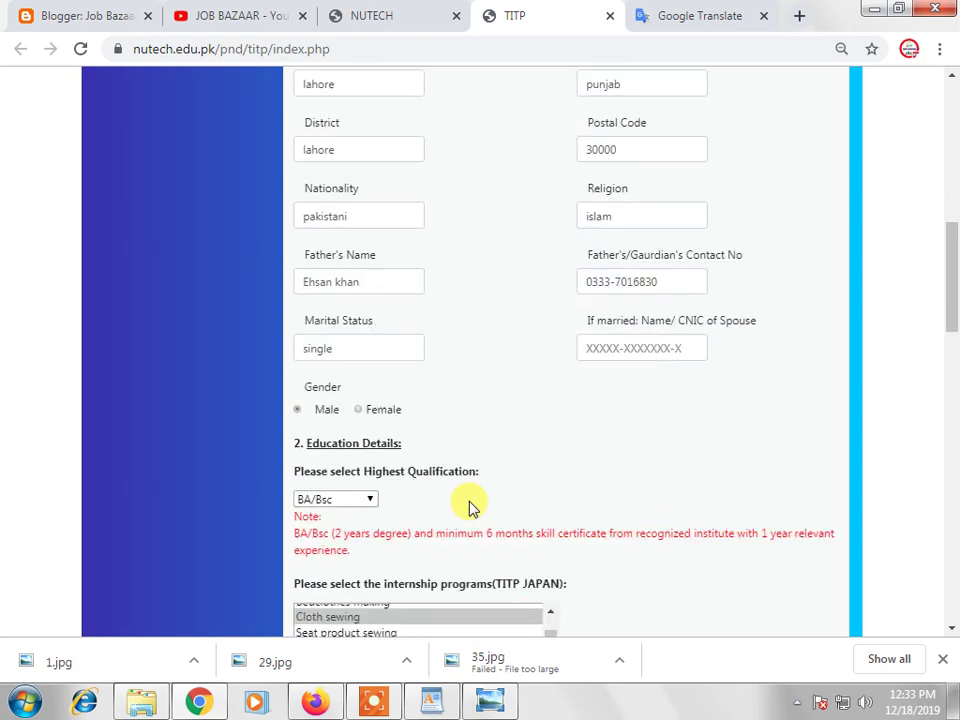
{"action": "left_click", "coordinate": [354, 490]}
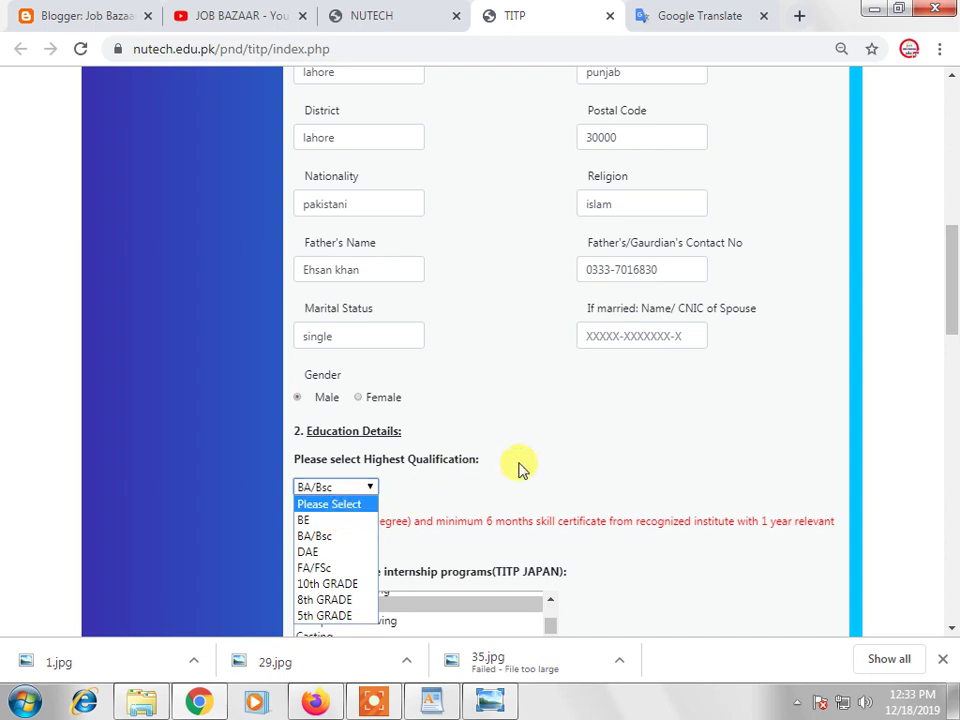
{"action": "left_click", "coordinate": [553, 454]}
Record the tayloring course under Technical Skills and add another empty skills row
{"action": "scroll", "coordinate": [553, 454], "scroll_direction": "down", "scroll_amount": 3}
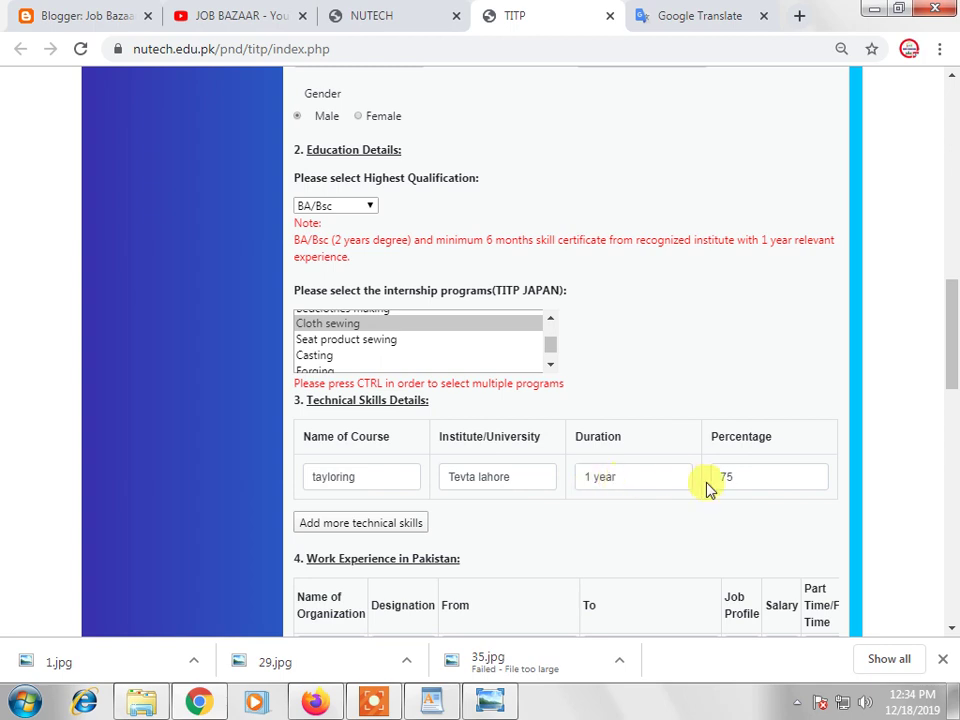
{"action": "scroll", "coordinate": [628, 512], "scroll_direction": "down", "scroll_amount": 2}
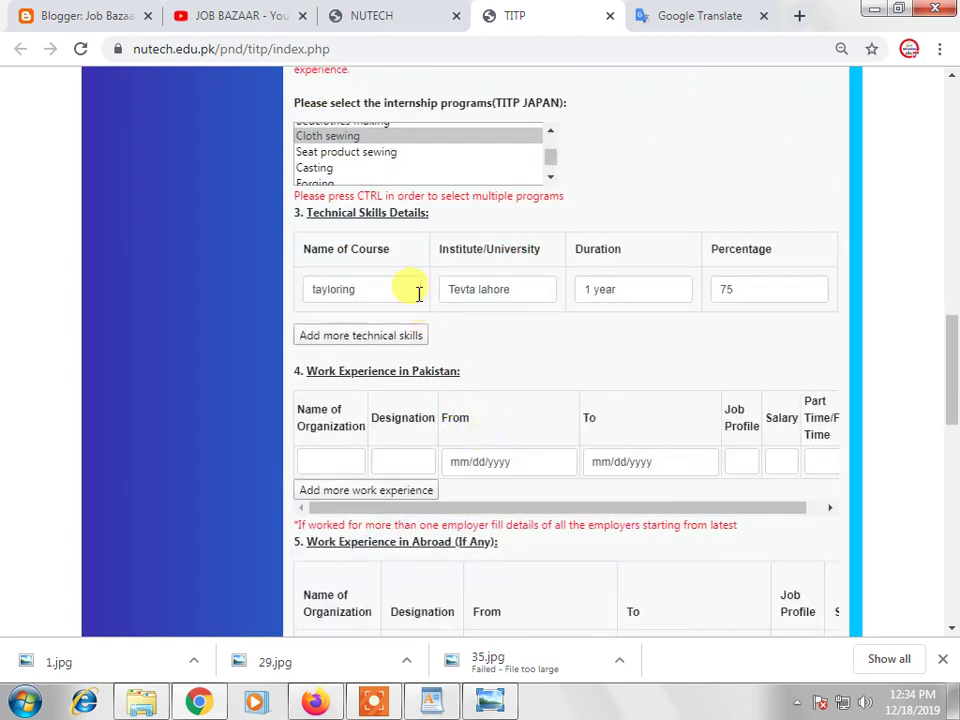
{"action": "left_click", "coordinate": [347, 336]}
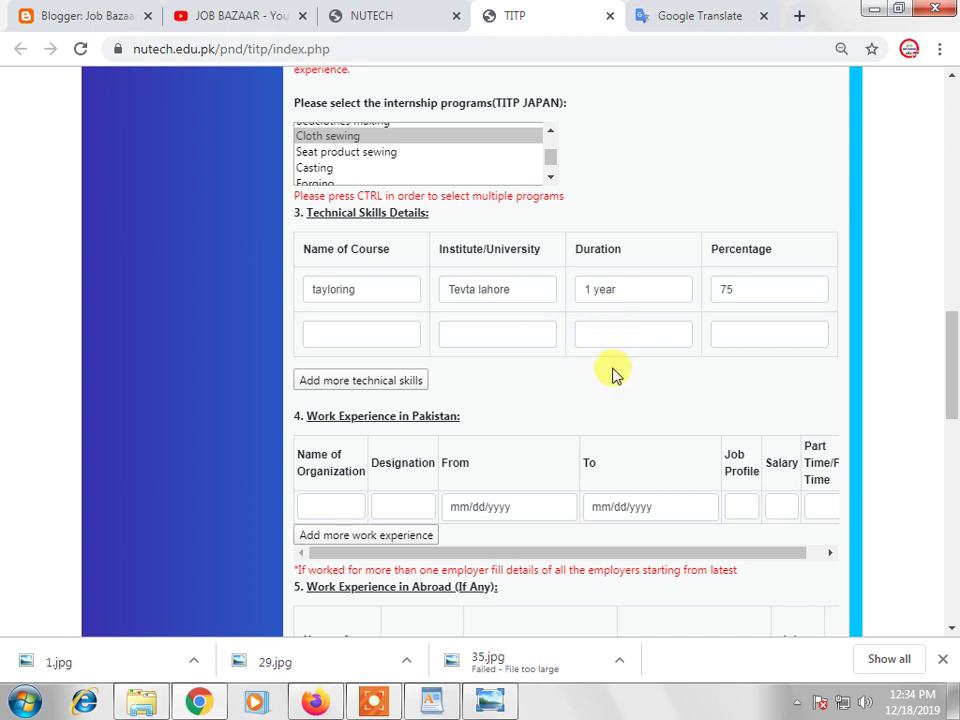
Pass the Work Experience tables and fill Physical Details: height 189 cm, weight 60 kg, mole on face
{"action": "scroll", "coordinate": [613, 373], "scroll_direction": "down", "scroll_amount": 1}
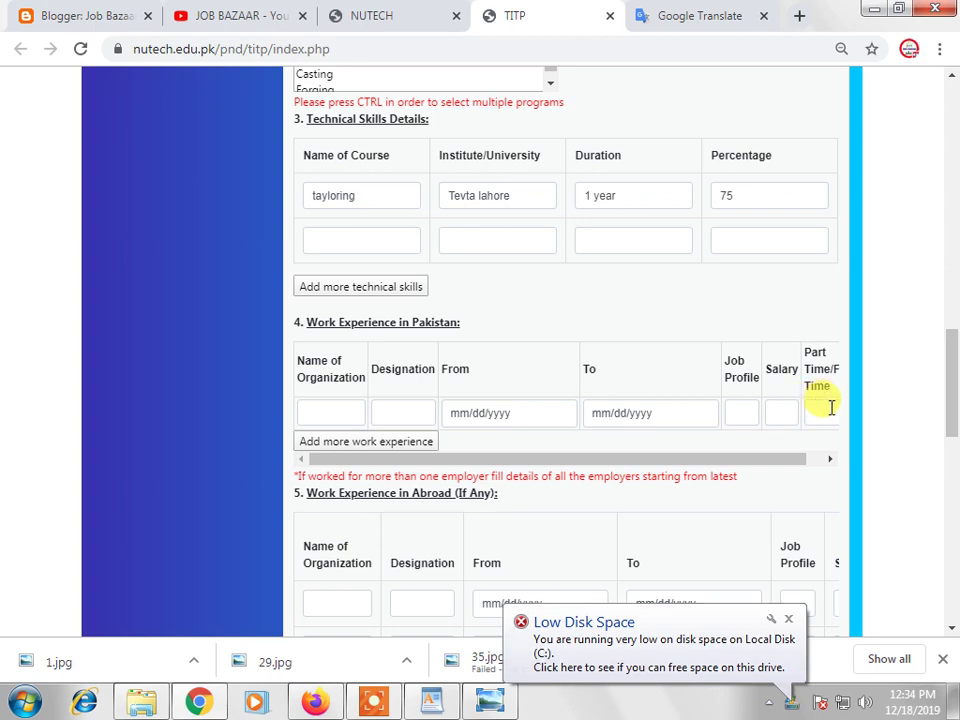
{"action": "left_click_drag", "start_coordinate": [782, 460], "coordinate": [420, 460]}
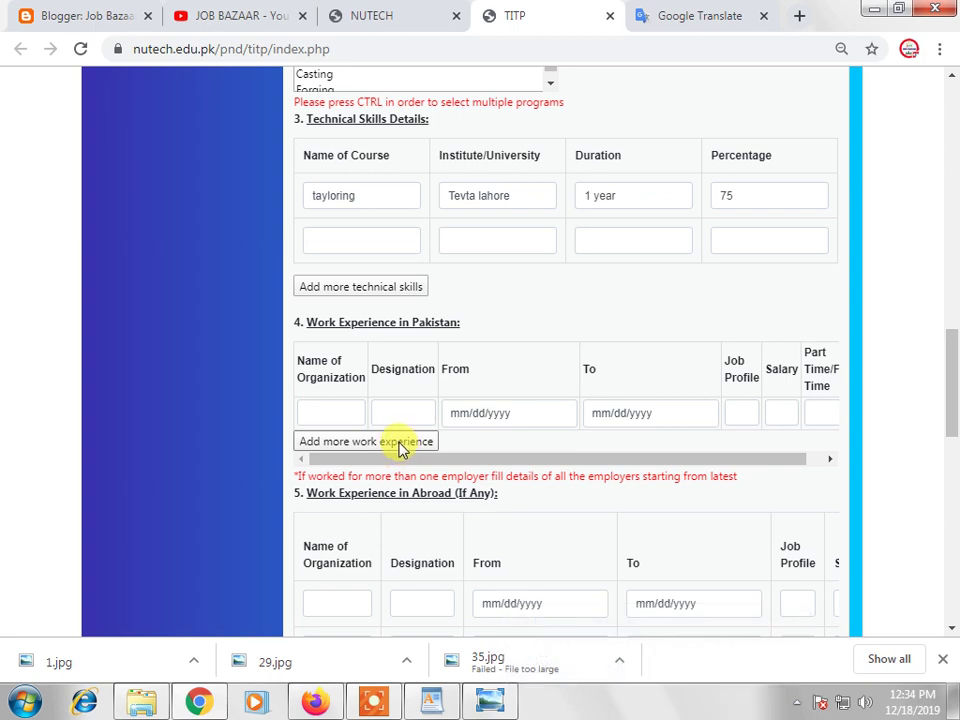
{"action": "scroll", "coordinate": [400, 450], "scroll_direction": "down", "scroll_amount": 1}
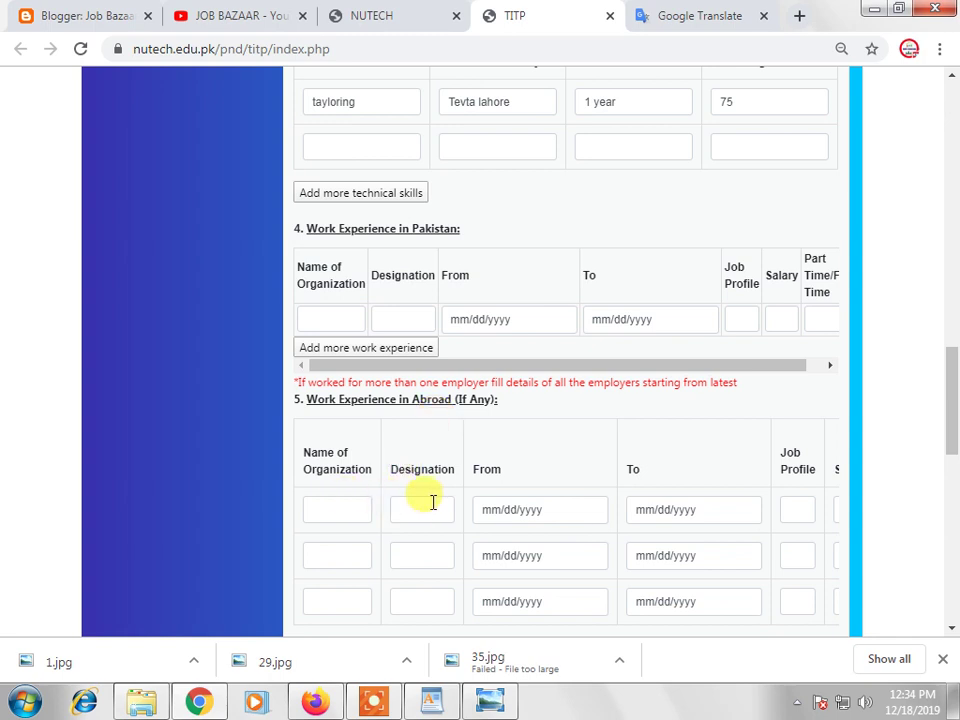
{"action": "scroll", "coordinate": [500, 514], "scroll_direction": "down", "scroll_amount": 1}
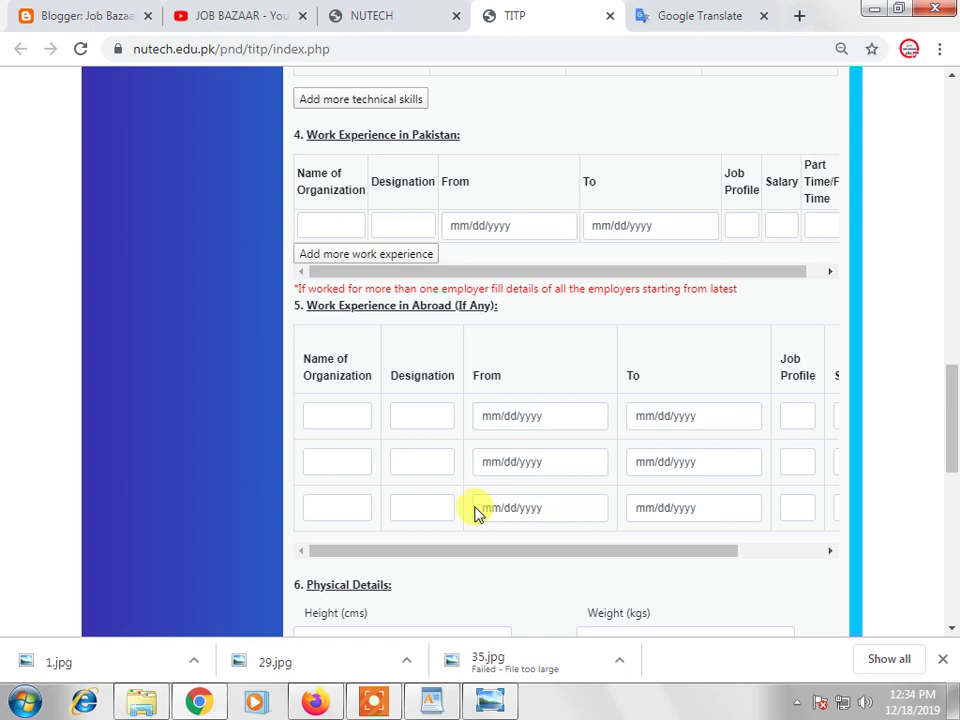
{"action": "left_click_drag", "start_coordinate": [514, 553], "coordinate": [435, 493]}
{"action": "scroll", "coordinate": [437, 486], "scroll_direction": "down", "scroll_amount": 2}
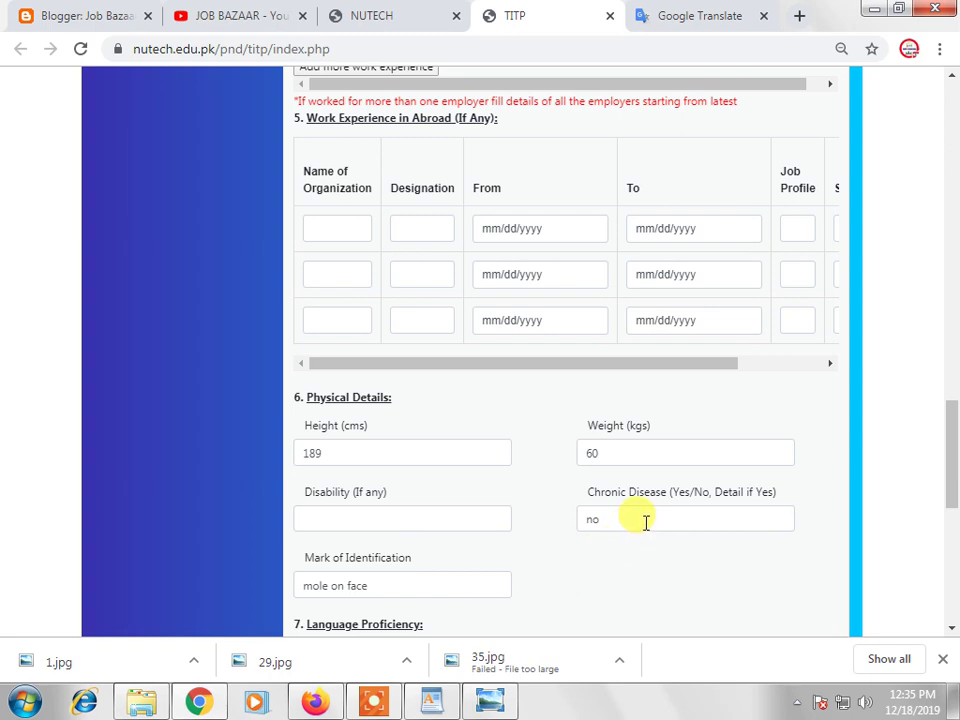
Scroll to Language Proficiency, rating English as Good and Urdu as Excellent
{"action": "scroll", "coordinate": [620, 524], "scroll_direction": "down", "scroll_amount": 1}
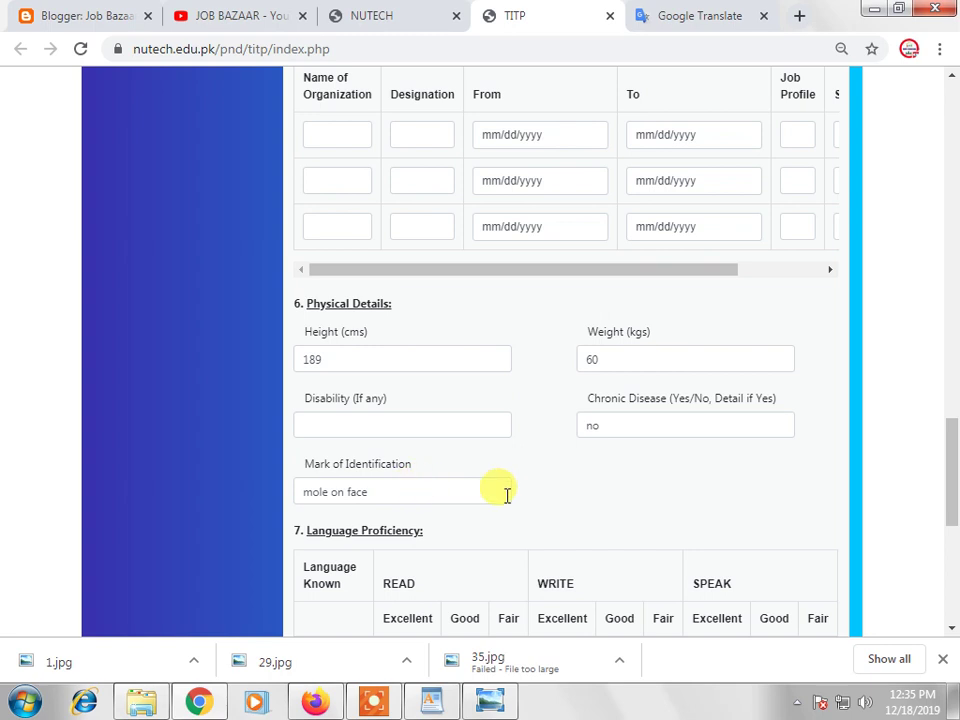
{"action": "scroll", "coordinate": [596, 475], "scroll_direction": "down", "scroll_amount": 1}
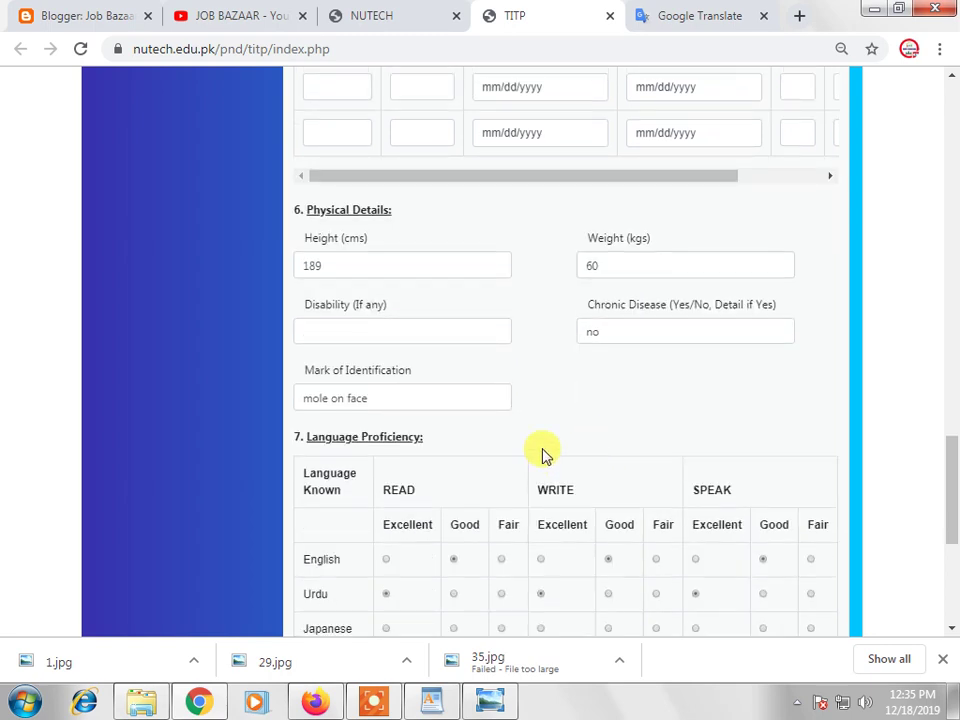
{"action": "scroll", "coordinate": [531, 465], "scroll_direction": "down", "scroll_amount": 2}
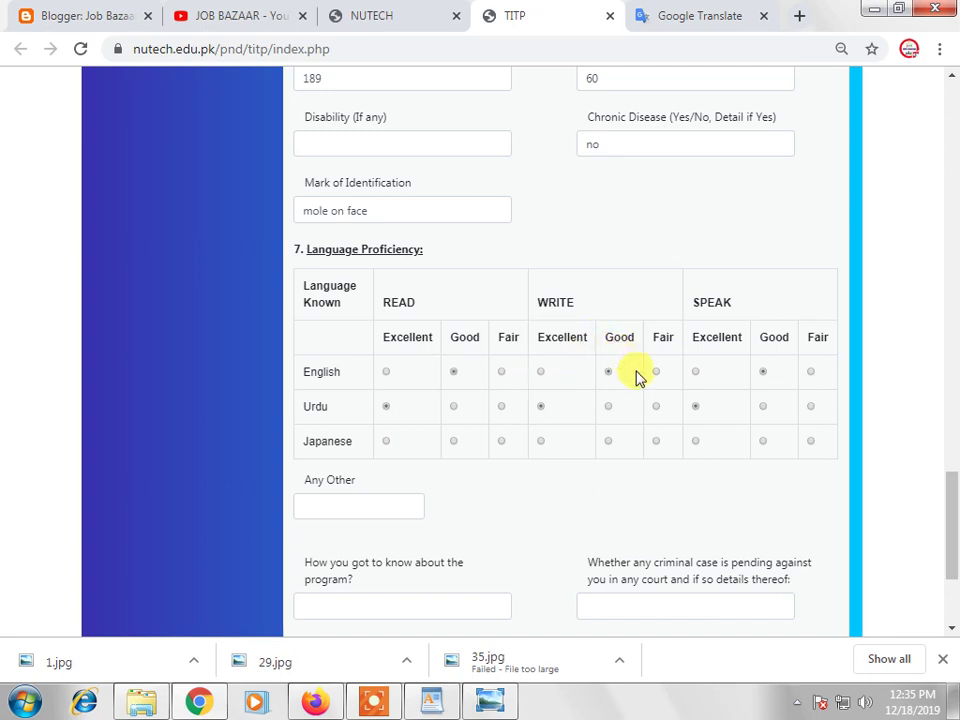
Rate English speaking and reading as Good and Urdu reading as Excellent
{"action": "left_click", "coordinate": [764, 373]}
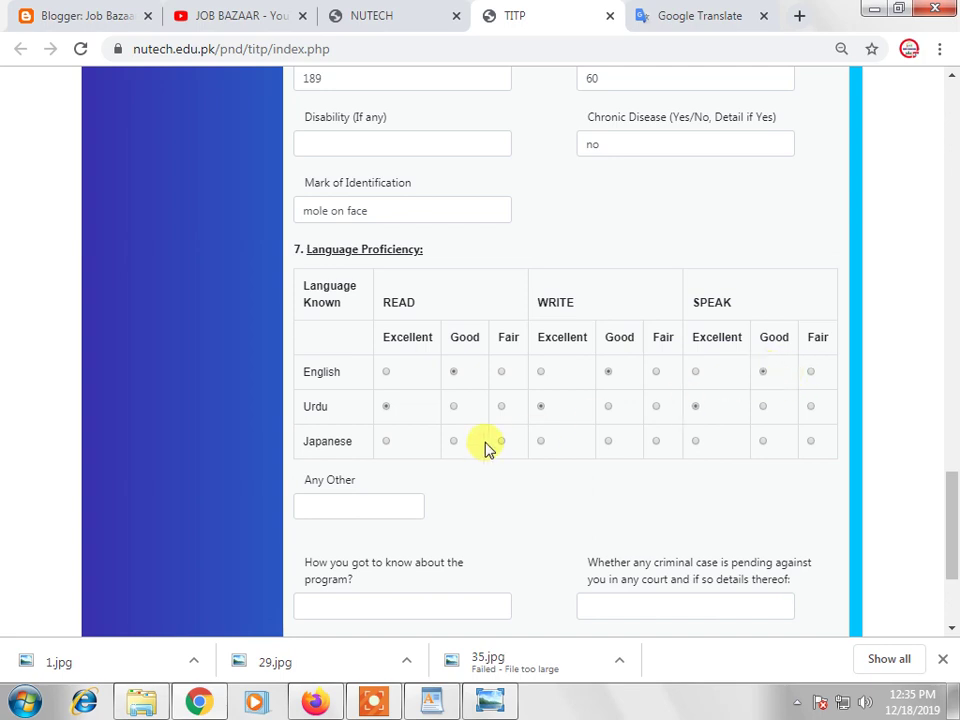
{"action": "left_click", "coordinate": [455, 372]}
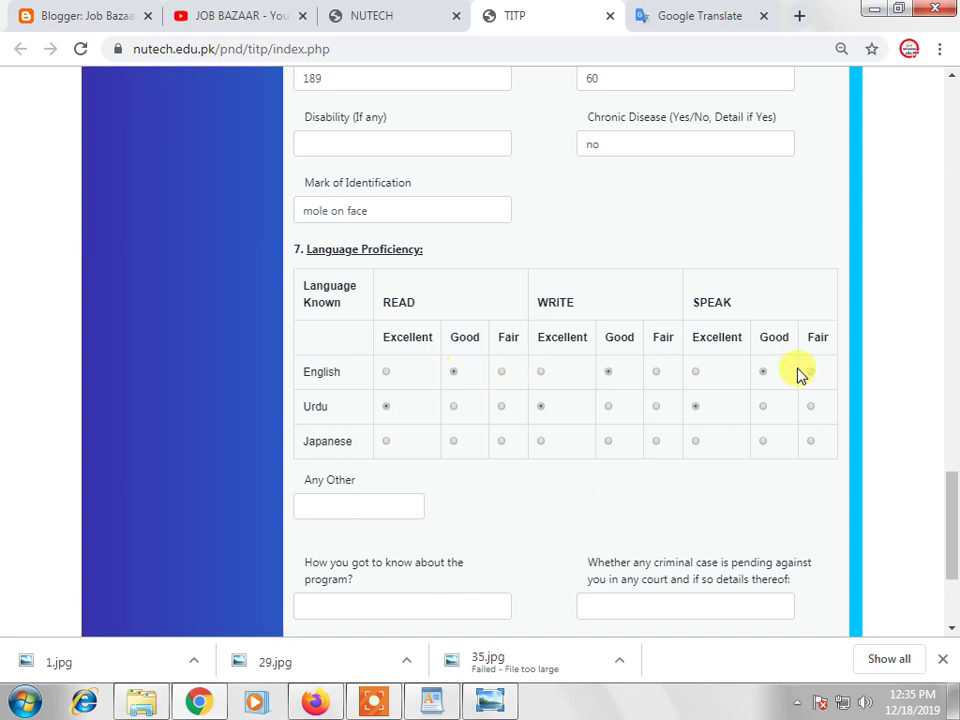
{"action": "left_click", "coordinate": [390, 406]}
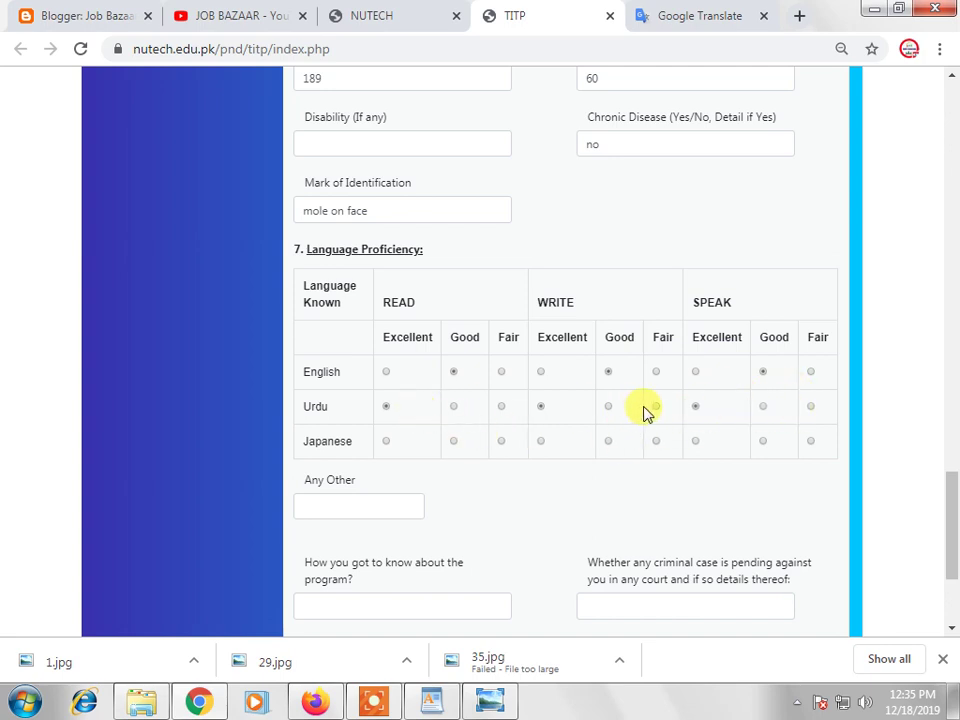
{"action": "scroll", "coordinate": [625, 412], "scroll_direction": "down", "scroll_amount": 1}
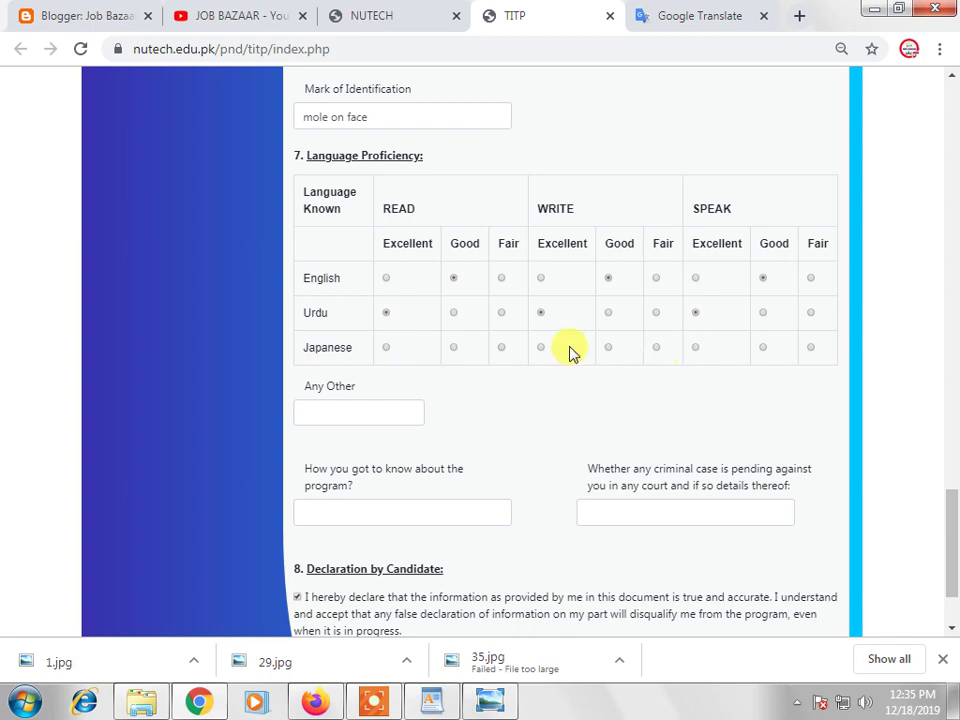
{"action": "scroll", "coordinate": [590, 371], "scroll_direction": "down", "scroll_amount": 1}
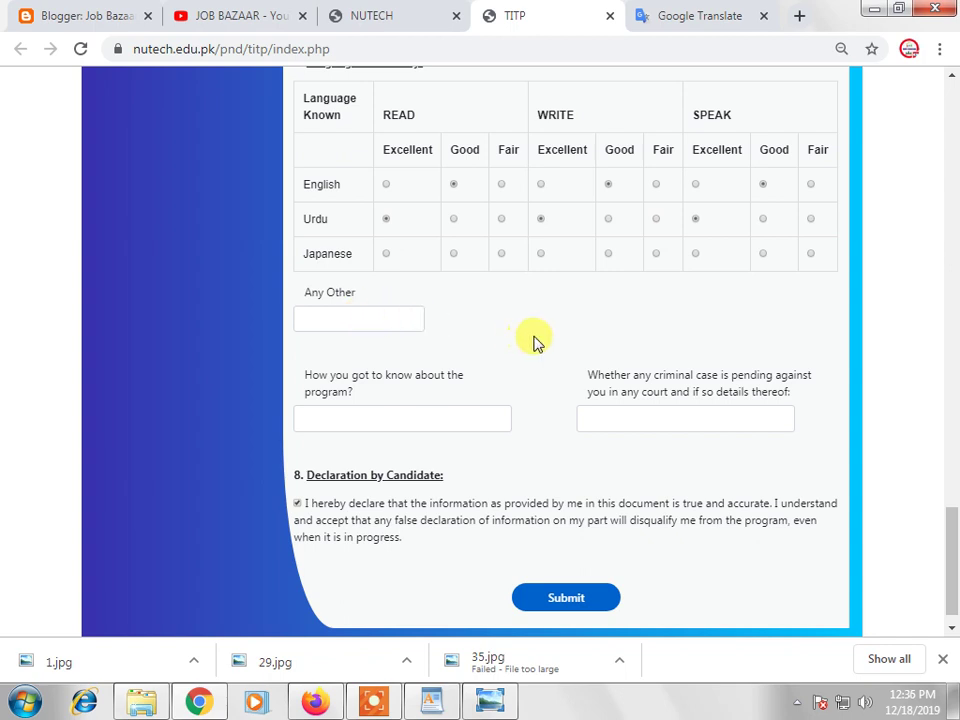
Answer 'official website' for how you heard and 'no' for criminal cases
{"action": "left_click", "coordinate": [419, 418]}
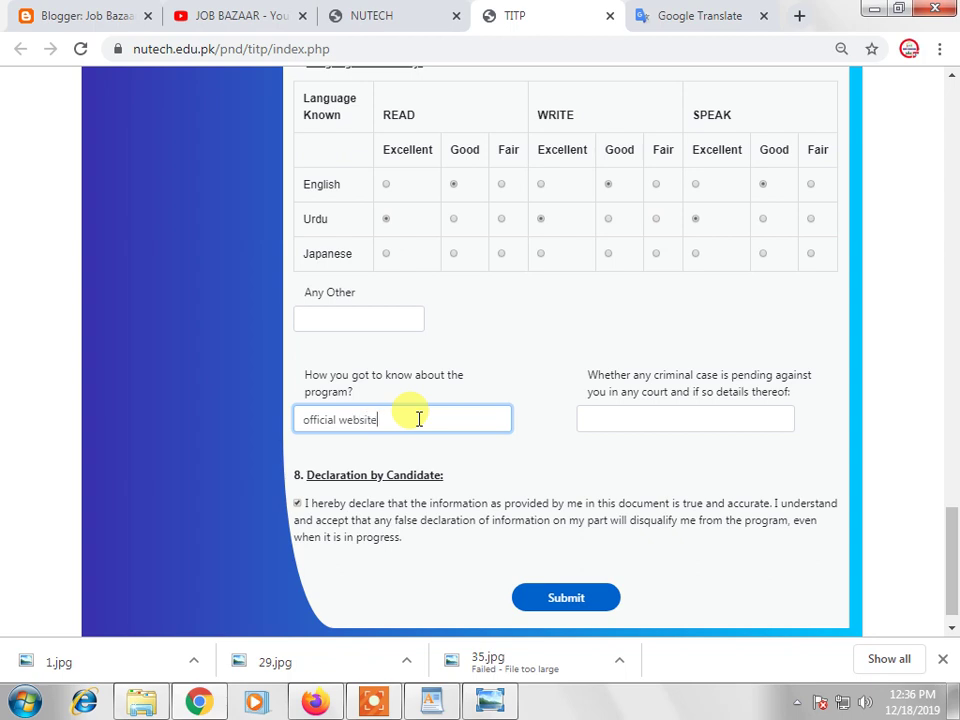
{"action": "left_click", "coordinate": [553, 386]}
{"action": "left_click", "coordinate": [611, 412]}
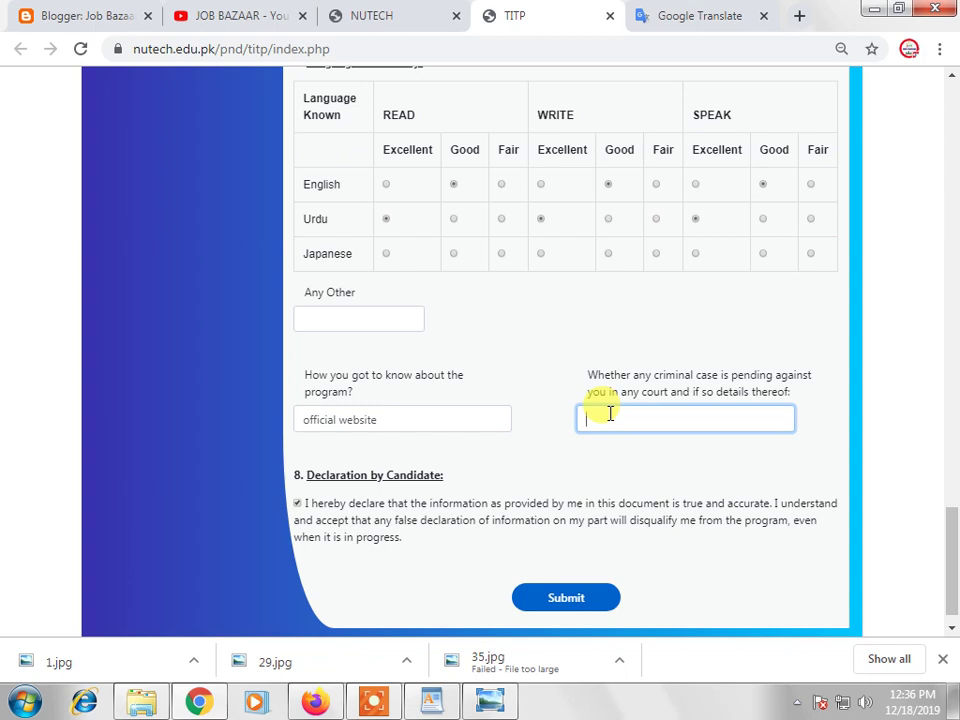
{"action": "type", "text": "no"}
{"action": "left_click", "coordinate": [521, 386]}
Accept the candidate declaration and submit the application form
{"action": "scroll", "coordinate": [536, 388], "scroll_direction": "down", "scroll_amount": 1}
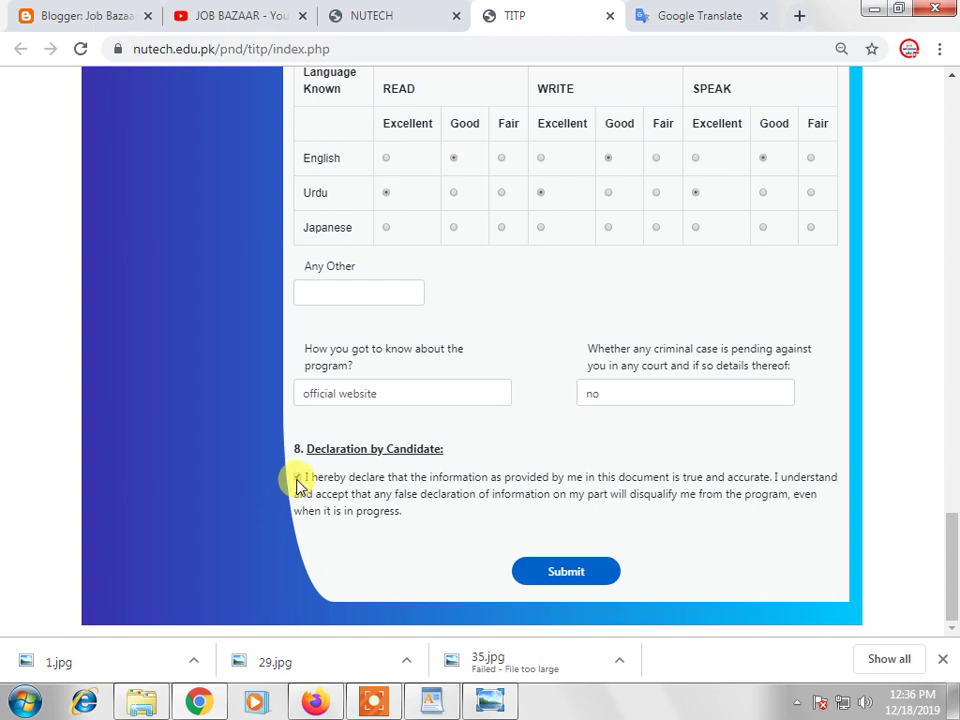
{"action": "left_click", "coordinate": [297, 478]}
{"action": "left_click", "coordinate": [558, 574]}
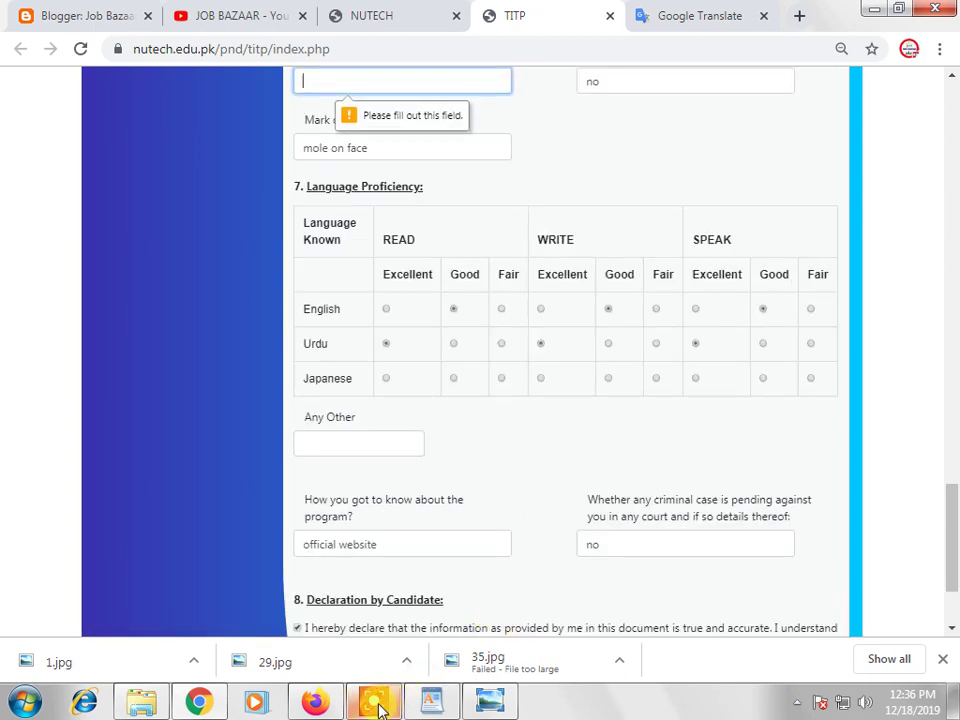
Answer 'no' in the Disability field and resubmit the TITP application form
{"action": "scroll", "coordinate": [490, 253], "scroll_direction": "up", "scroll_amount": 1}
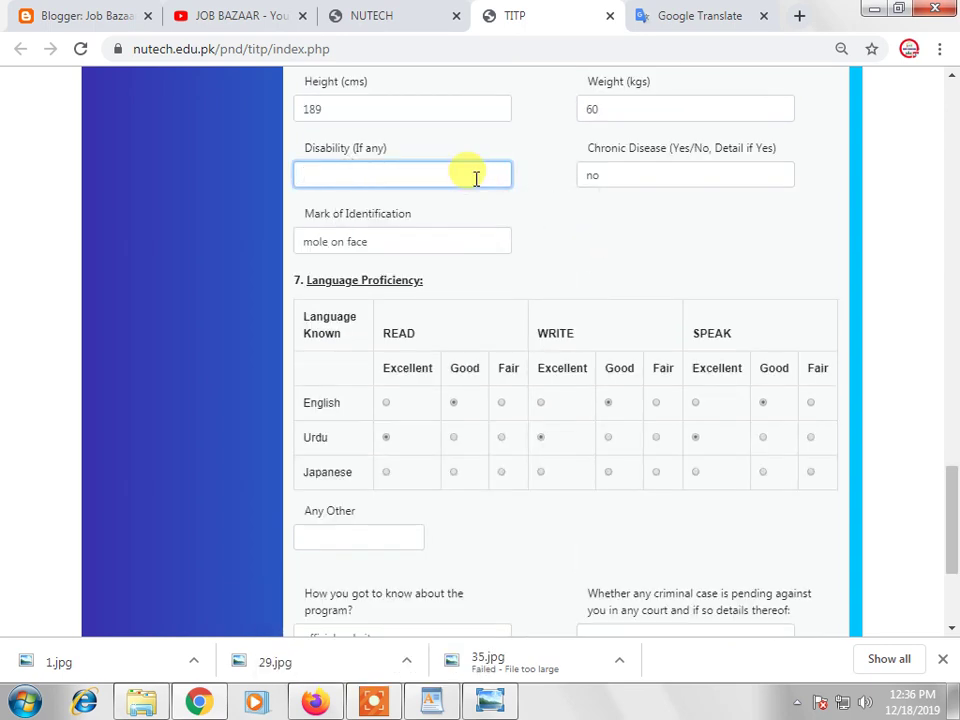
{"action": "type", "text": "o"}
{"action": "left_click", "coordinate": [566, 234]}
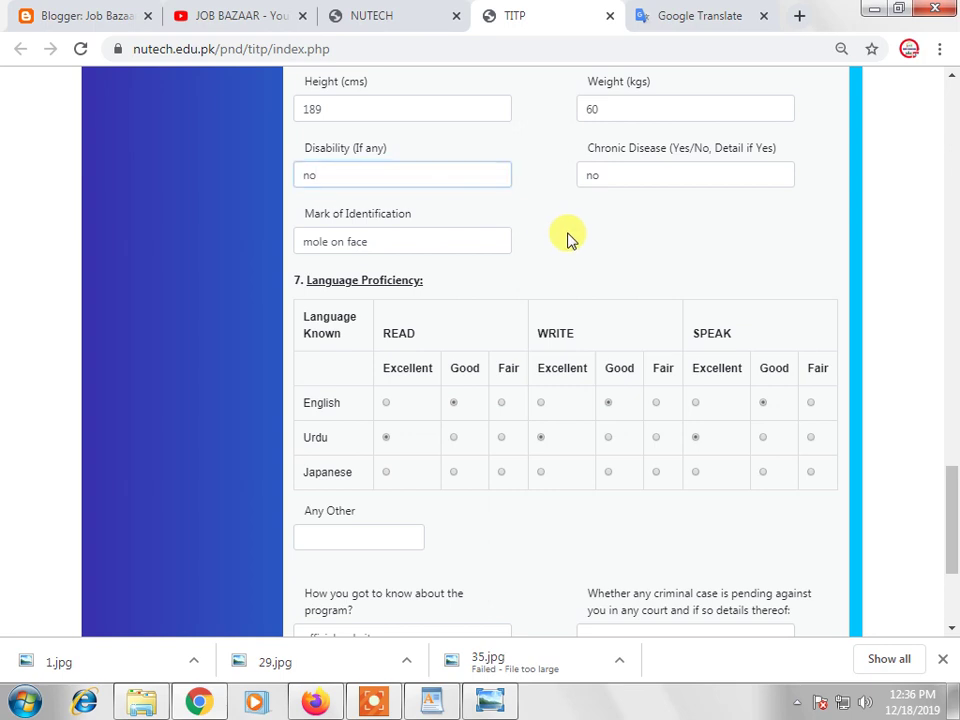
{"action": "scroll", "coordinate": [576, 257], "scroll_direction": "down", "scroll_amount": 3}
{"action": "left_click", "coordinate": [583, 572]}
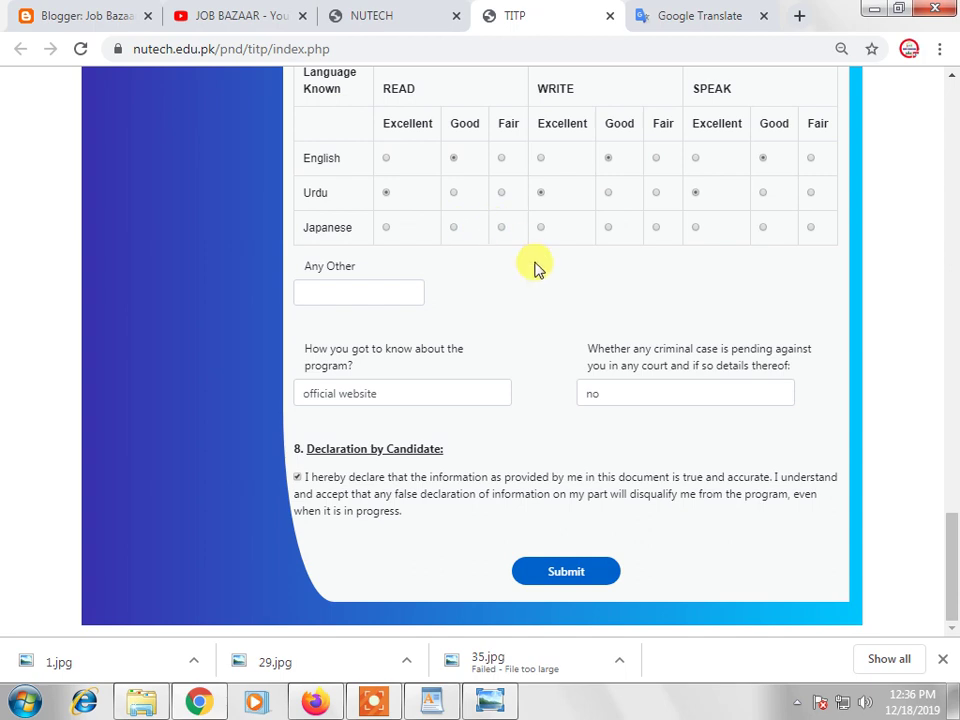
Rate Japanese reading, writing and speaking as Fair, submit the application, and return to the NUTECH tab
{"action": "left_click", "coordinate": [352, 700]}
{"action": "left_click", "coordinate": [341, 670]}
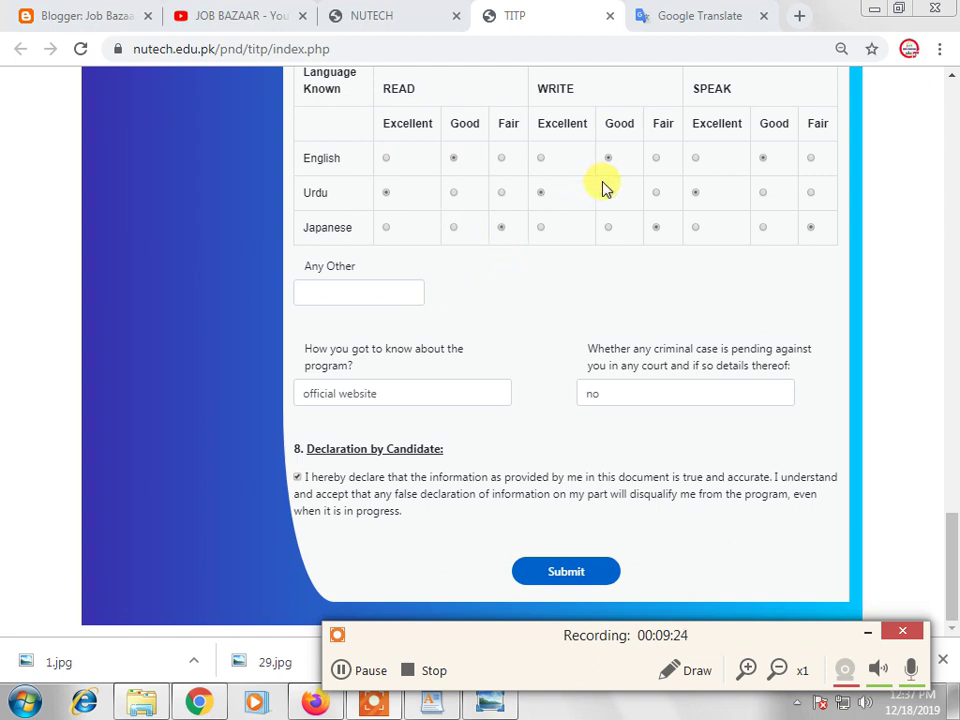
{"action": "left_click", "coordinate": [545, 194]}
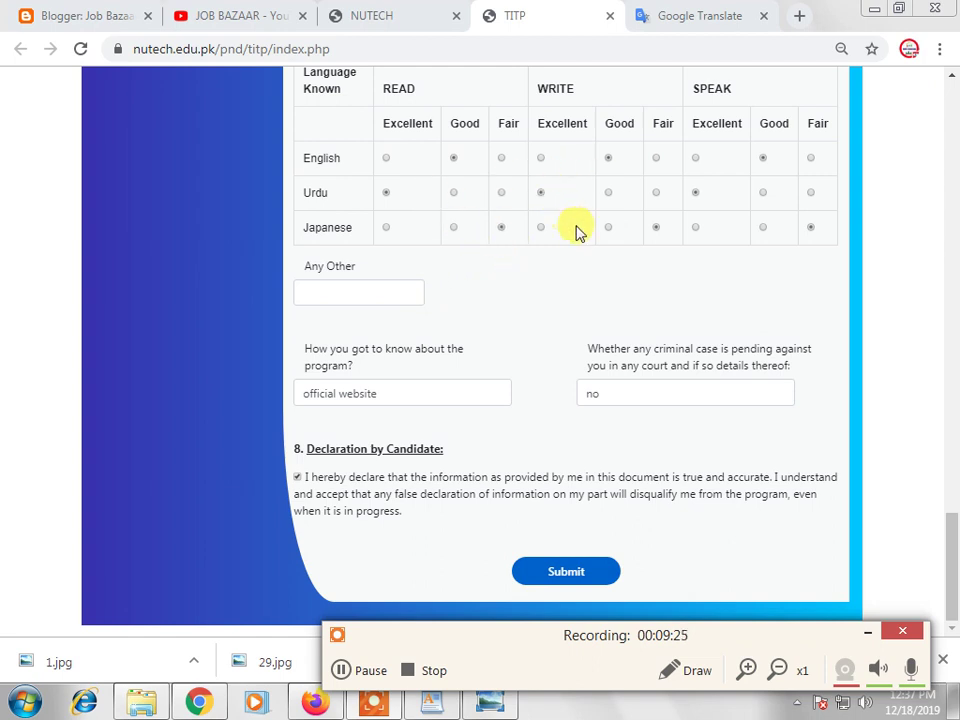
{"action": "left_click", "coordinate": [578, 573]}
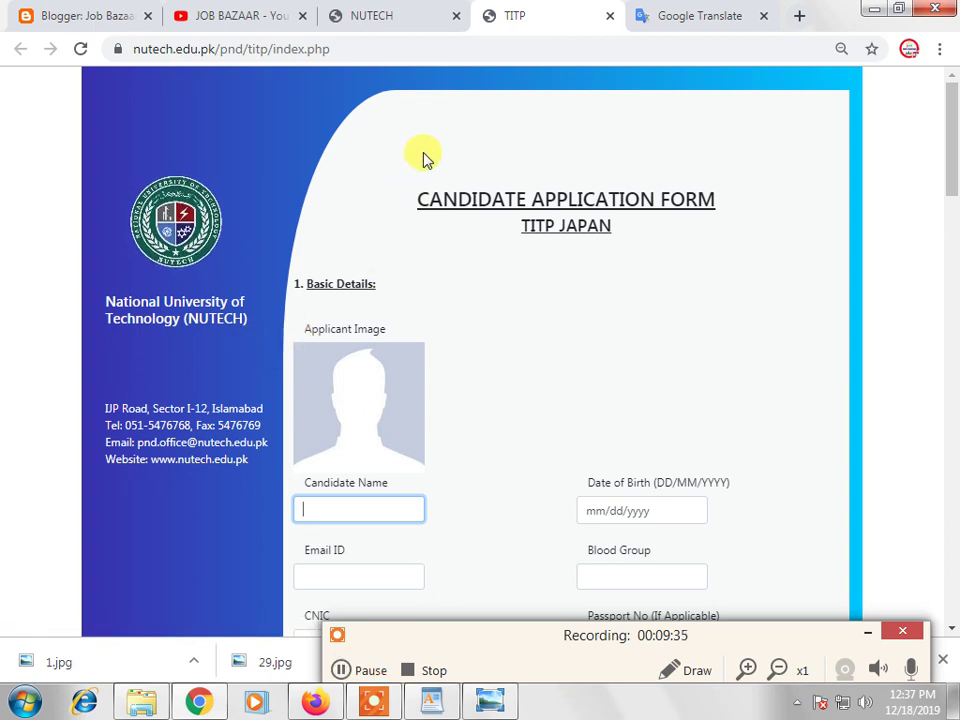
{"action": "left_click", "coordinate": [360, 14]}
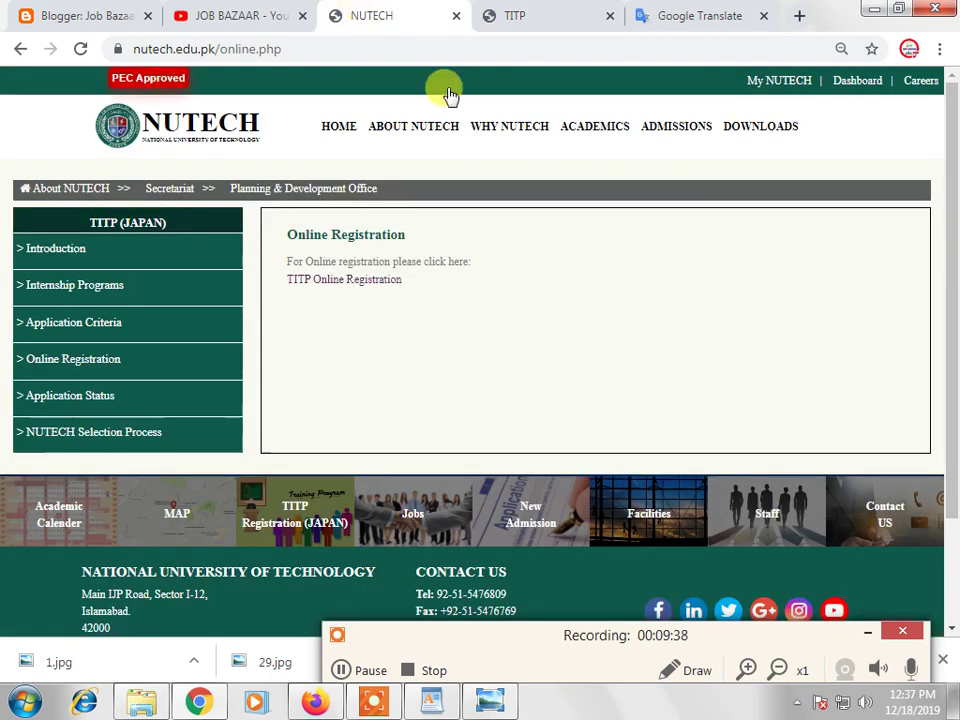
Check TITP status using the applicant's pasted CNIC and confirm the Cloth sewing application shows Pending
{"action": "left_click", "coordinate": [90, 398]}
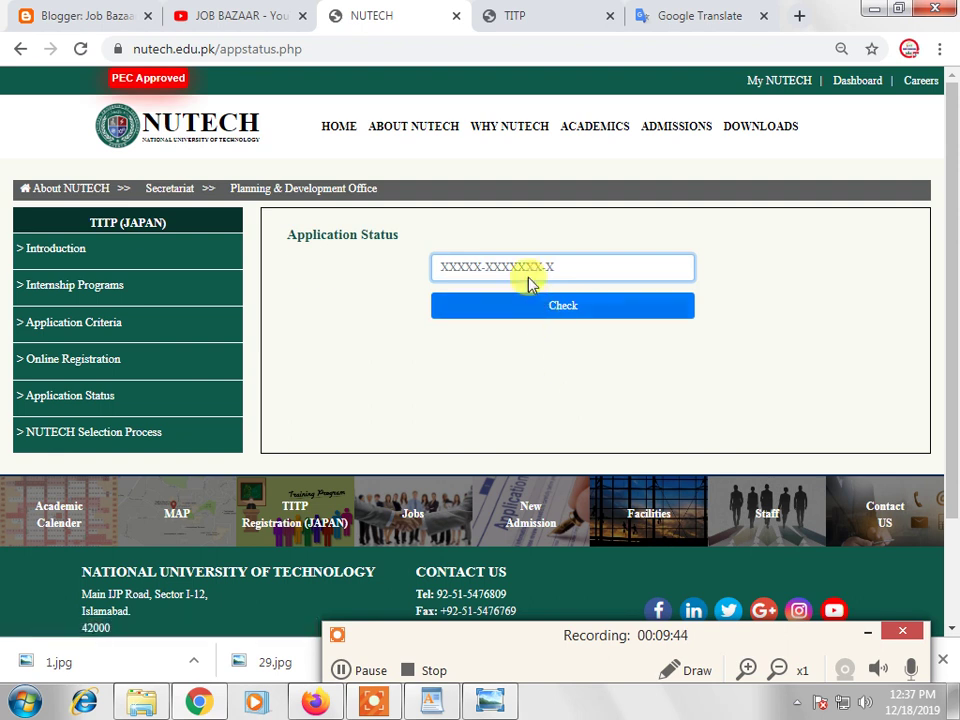
{"action": "right_click", "coordinate": [521, 263]}
{"action": "left_click", "coordinate": [549, 377]}
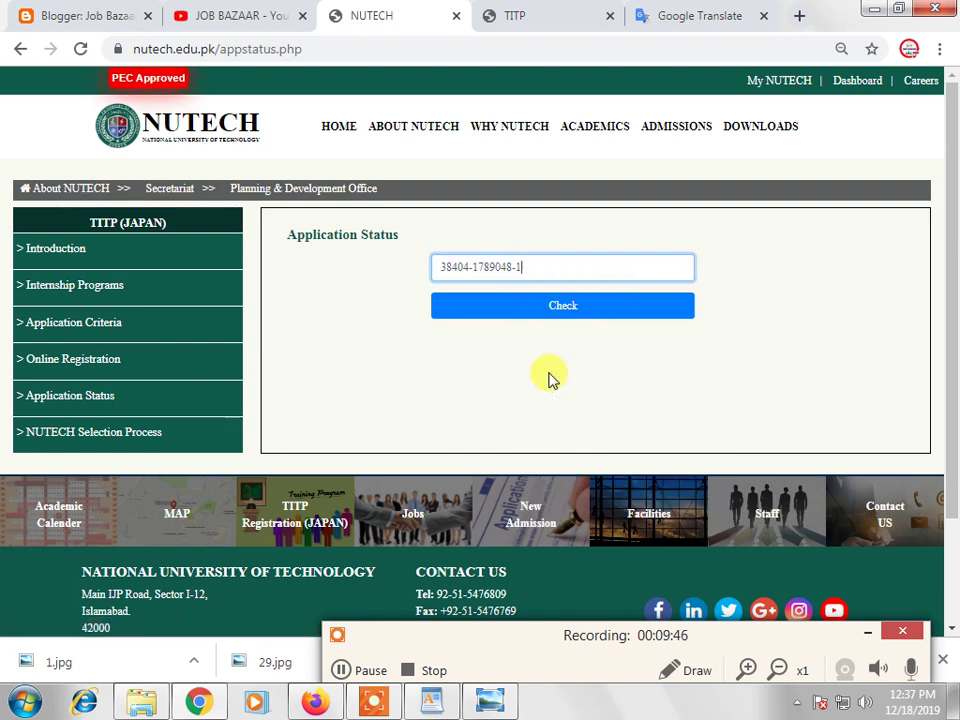
{"action": "left_click", "coordinate": [565, 306]}
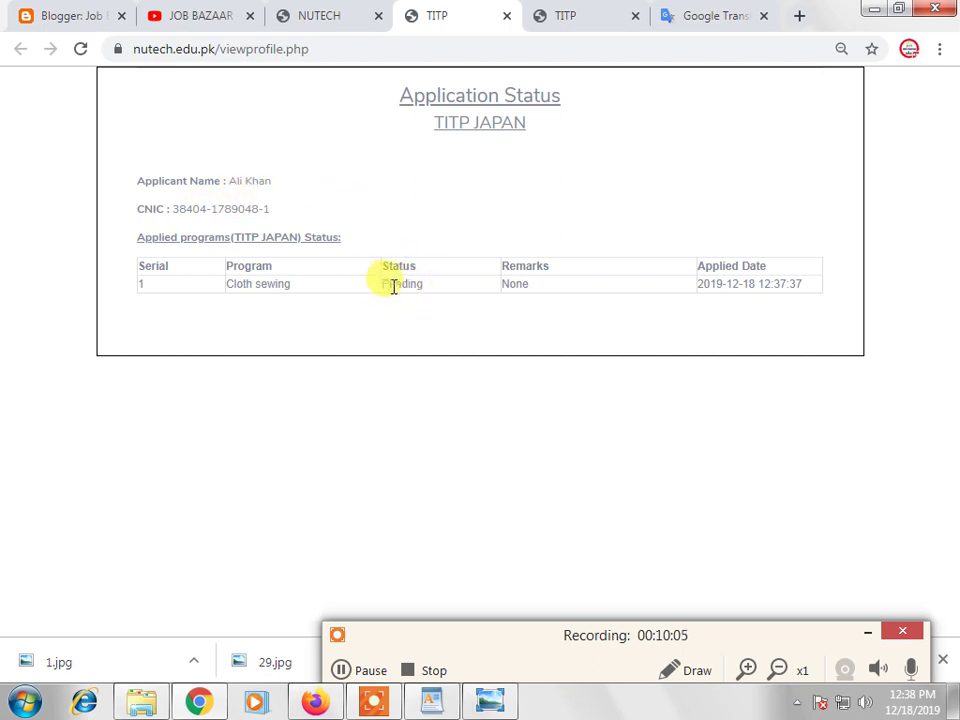
{"action": "left_click_drag", "start_coordinate": [437, 290], "coordinate": [381, 290]}
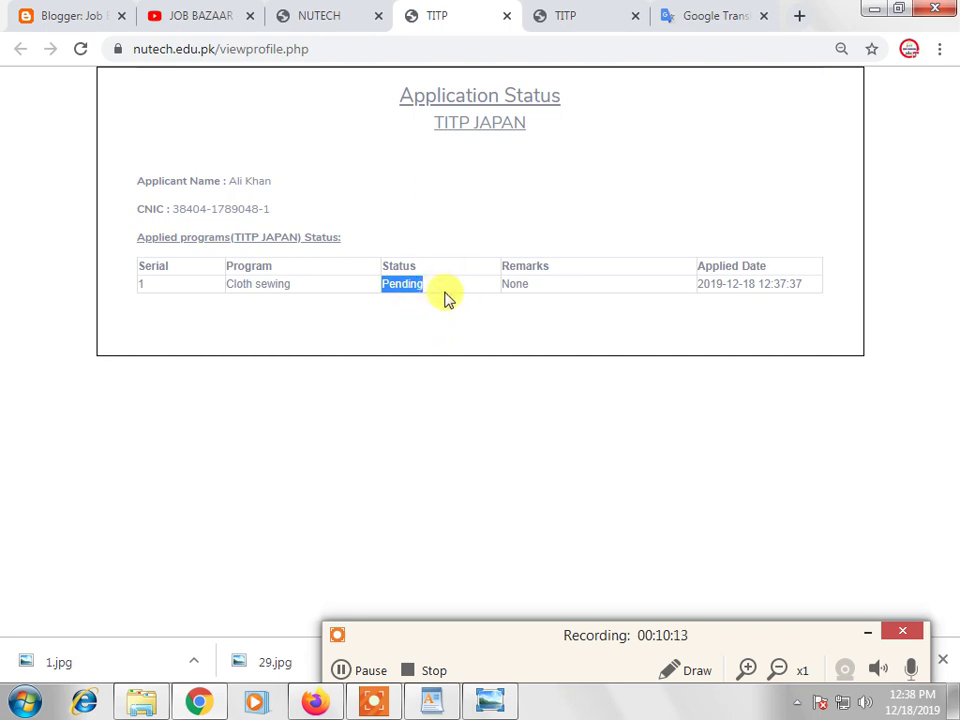
{"action": "left_click", "coordinate": [338, 12]}
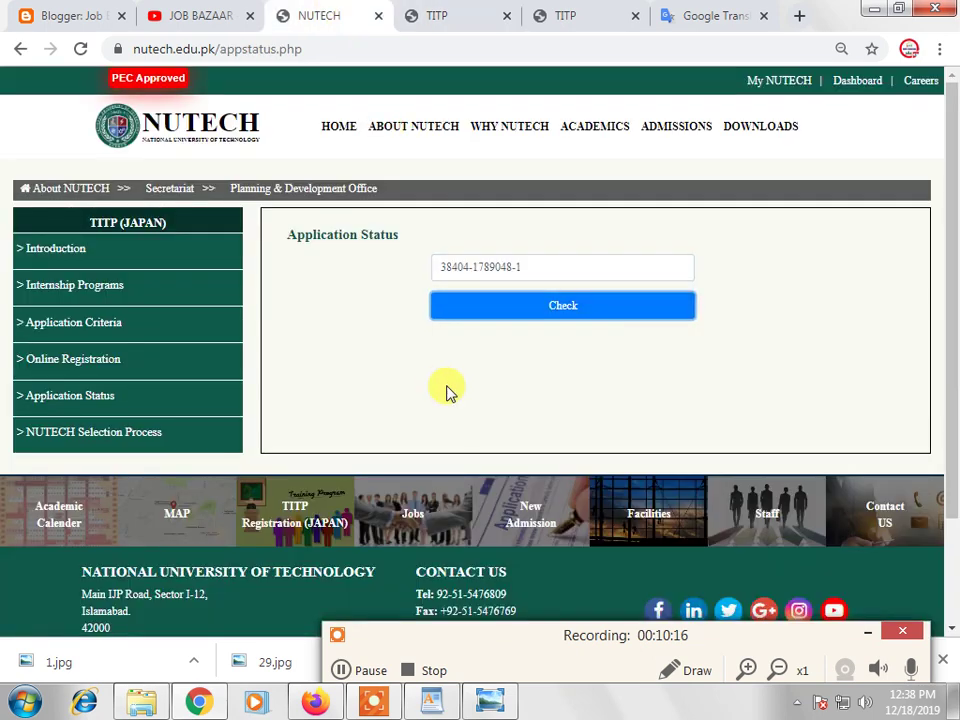
Open the NUTECH Selection Process page from the TITP (JAPAN) sidebar to view the selection steps
{"action": "left_click", "coordinate": [129, 436]}
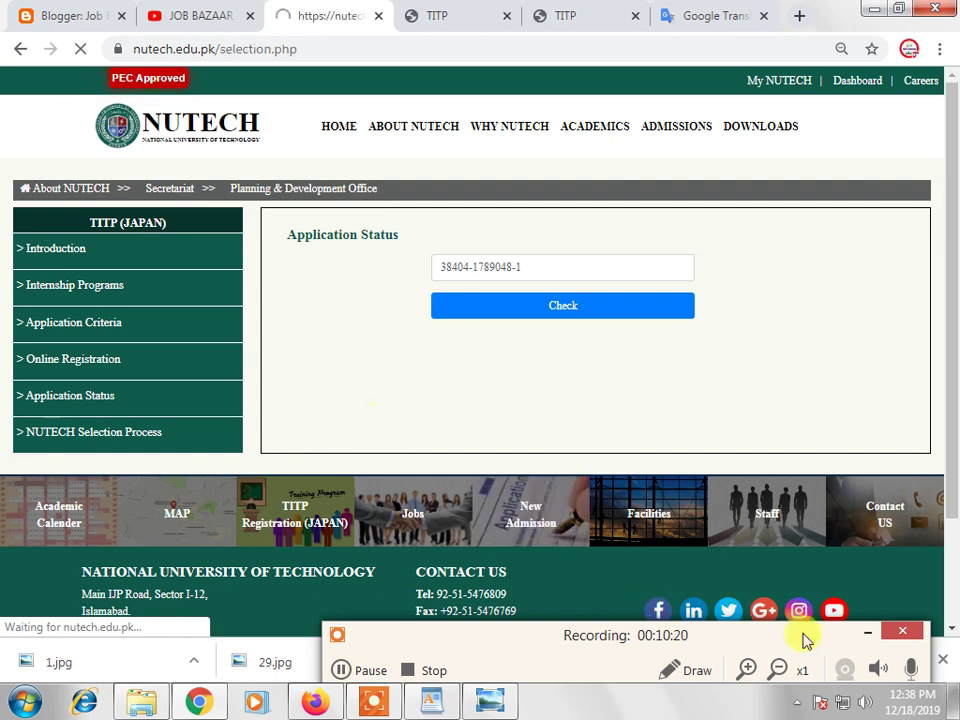
{"action": "left_click", "coordinate": [867, 632]}
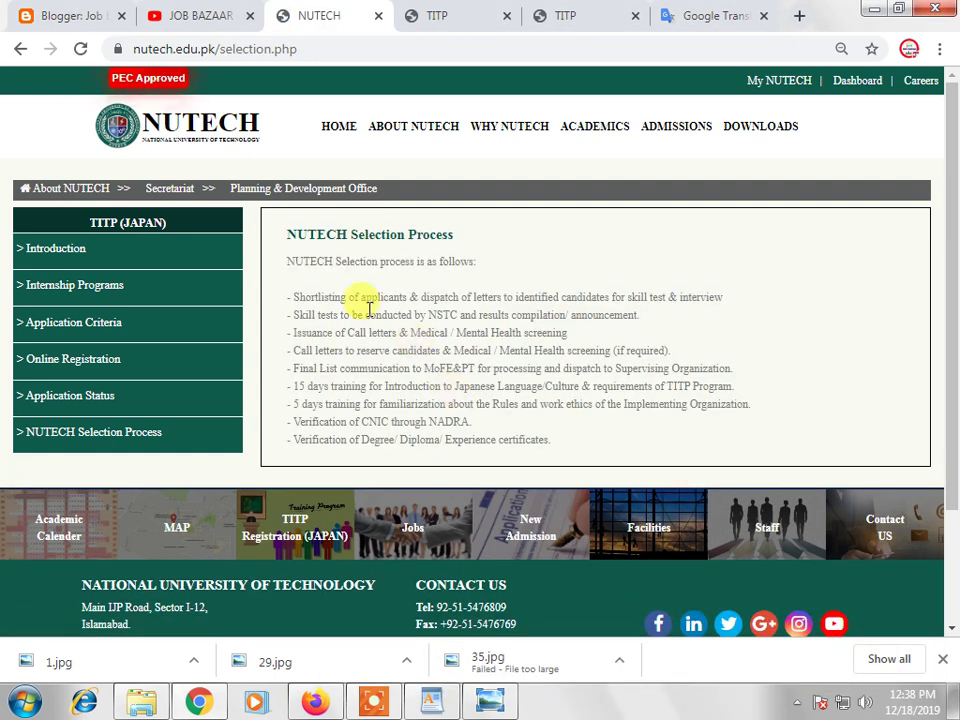